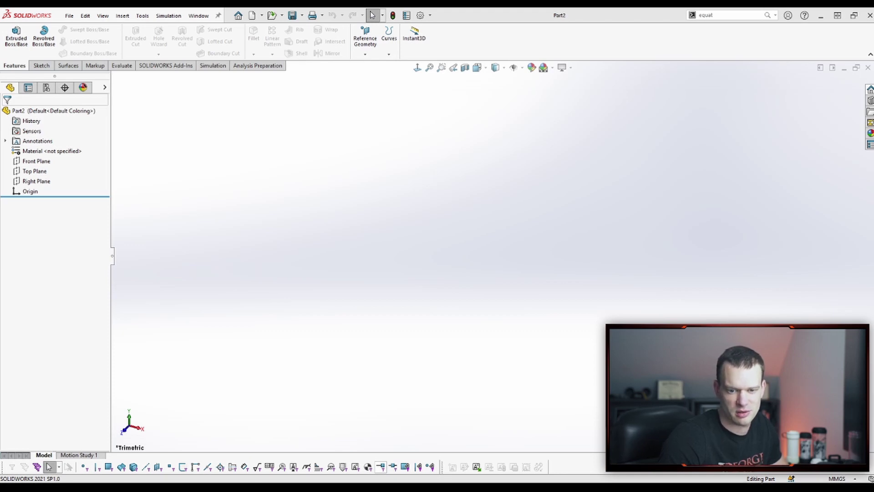
Start a sketch on the Right Plane with an infinite vertical centreline.
key(ctrl+7)
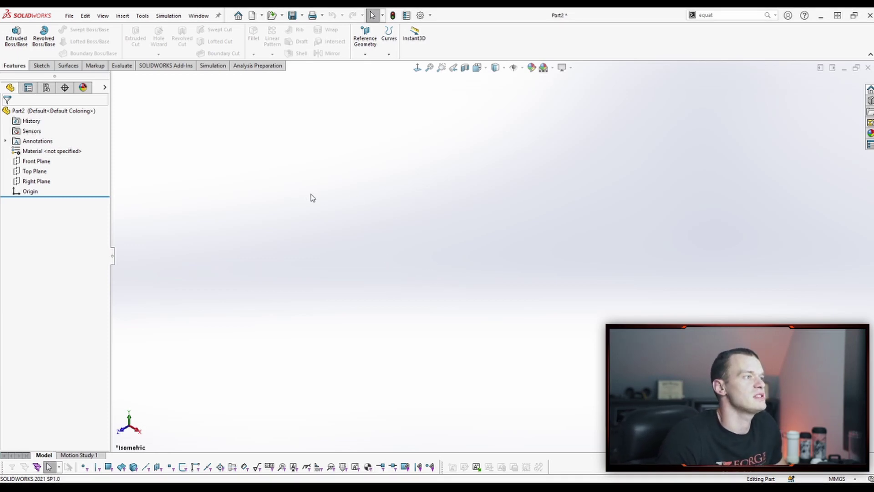
click(35, 181)
key(s)
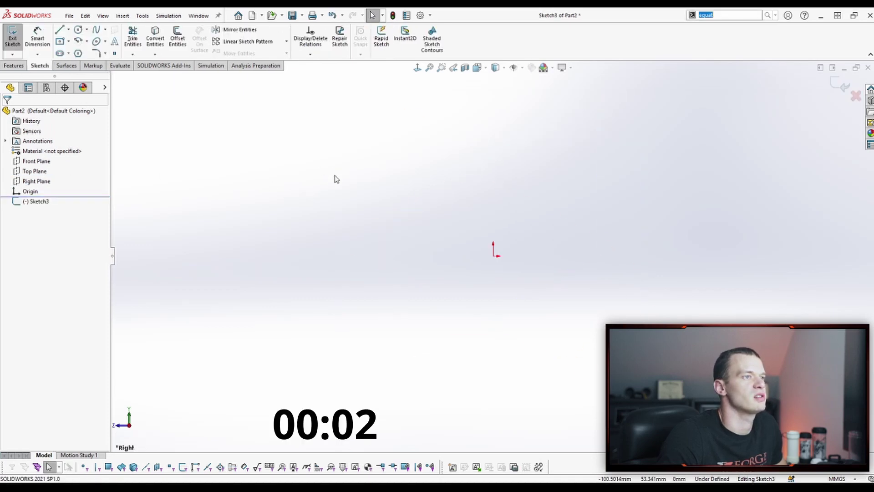
key(l)
click(493, 170)
key(Escape)
click(31, 269)
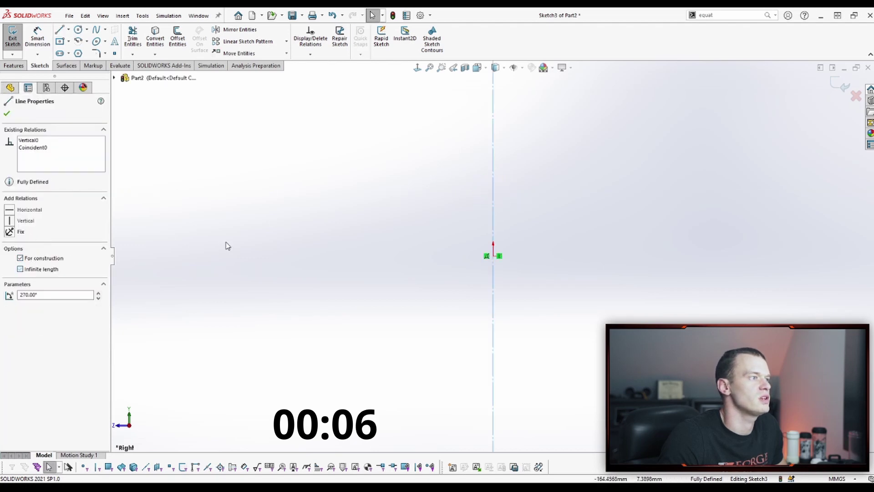
click(365, 279)
Draw the closed five-line house-shaped profile with a peaked roof.
key(l)
click(424, 256)
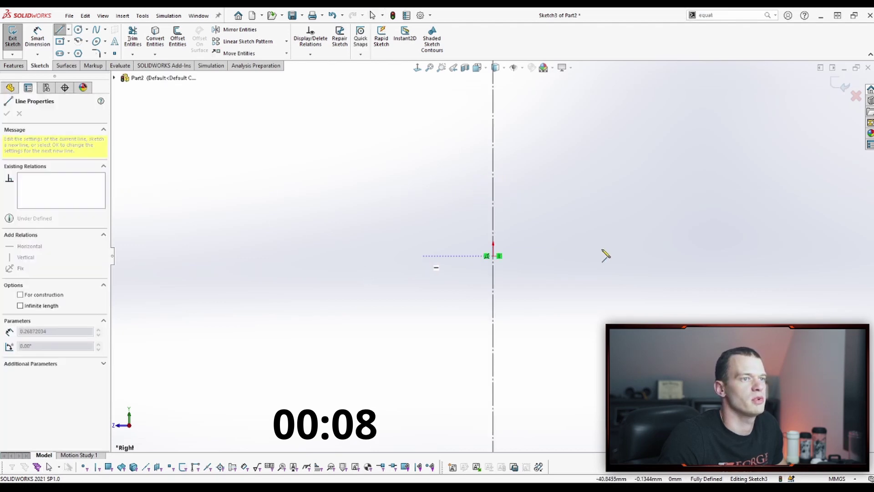
click(594, 255)
click(593, 210)
click(468, 163)
click(424, 186)
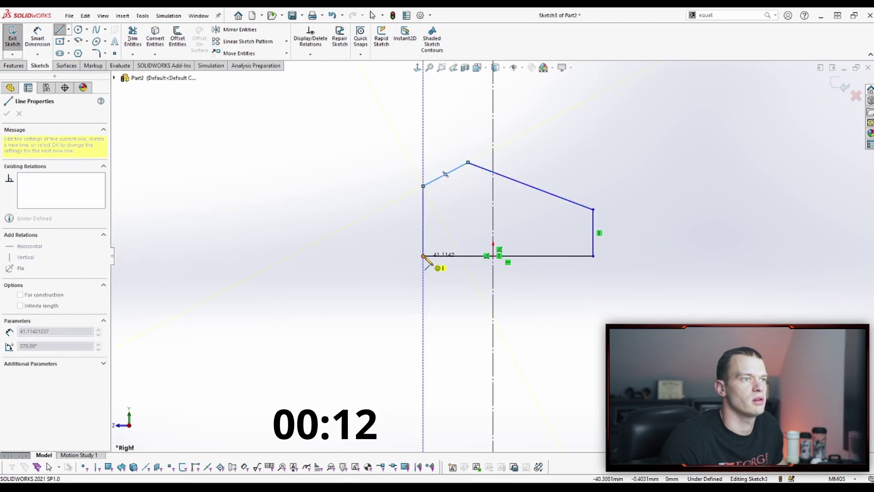
click(424, 256)
key(Escape)
Dimension the 60 mm bottom width and the 25 mm and 20 mm side heights.
key(d)
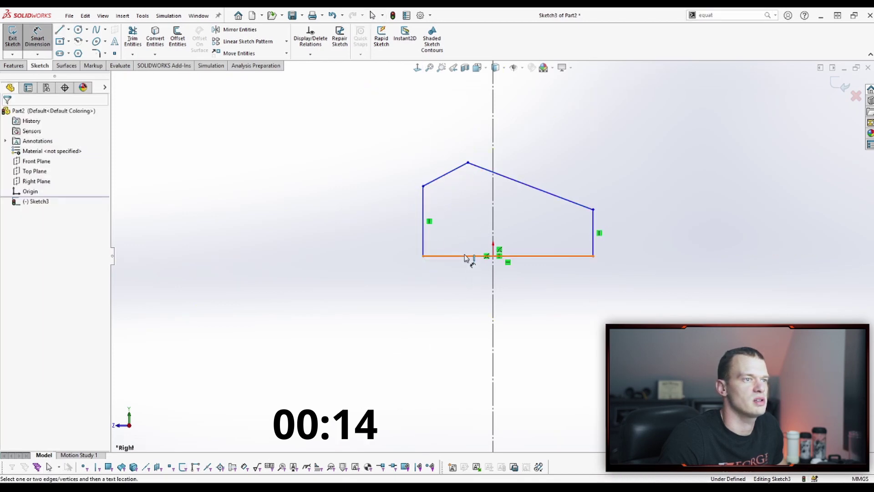
click(469, 258)
click(458, 318)
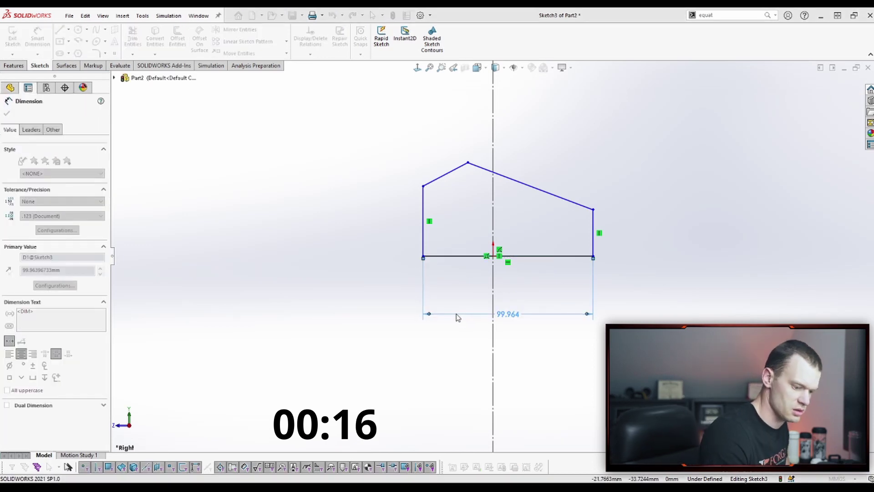
text(60)
key(Return)
click(423, 239)
click(394, 225)
text(25)
key(Return)
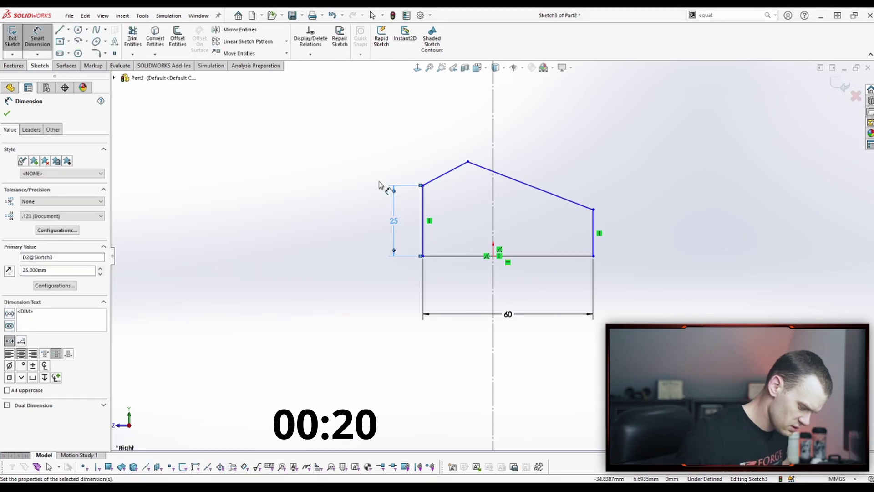
click(599, 239)
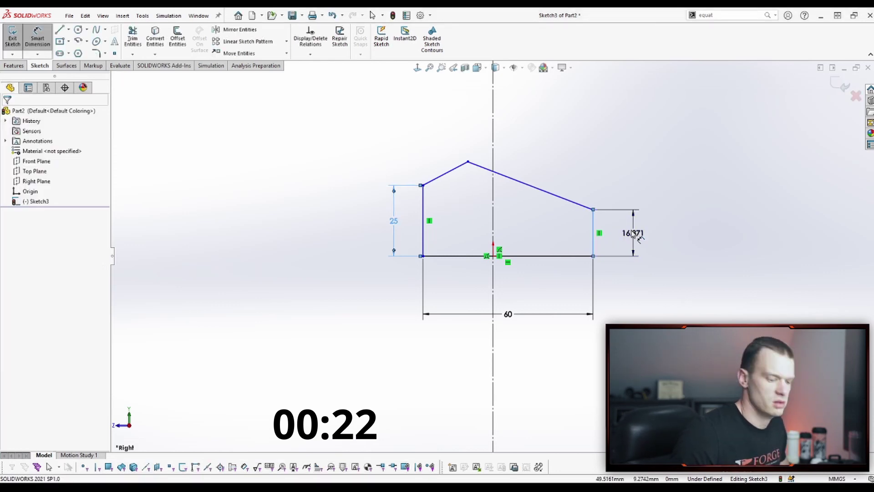
click(632, 233)
text(20)
key(Return)
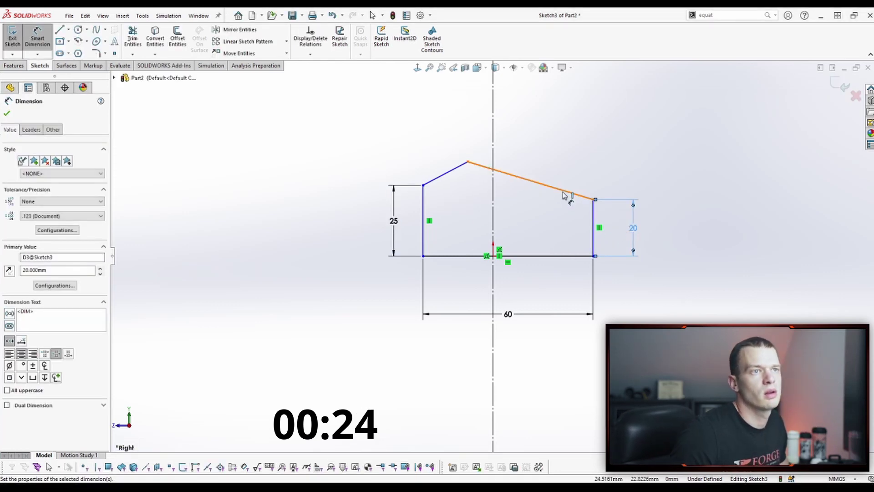
Dimension the roof angles at 70° and 60°, then select both sides and the centreline.
click(594, 215)
click(577, 203)
click(574, 171)
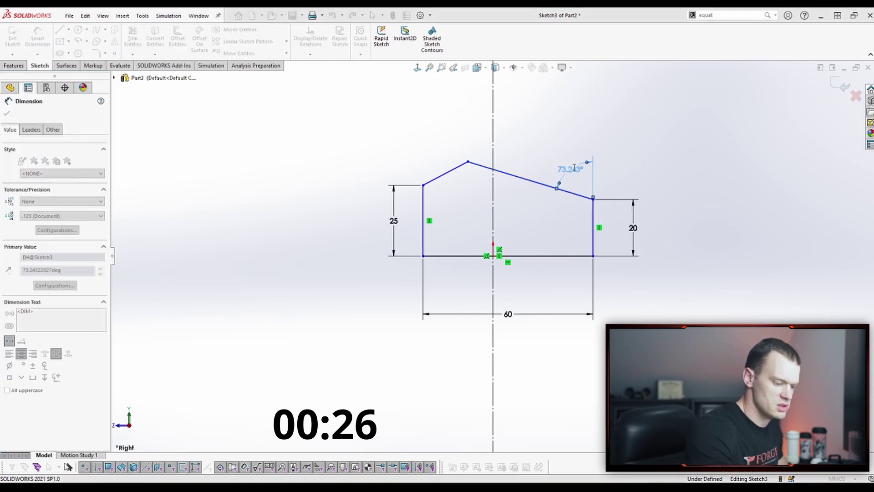
text(70)
key(Return)
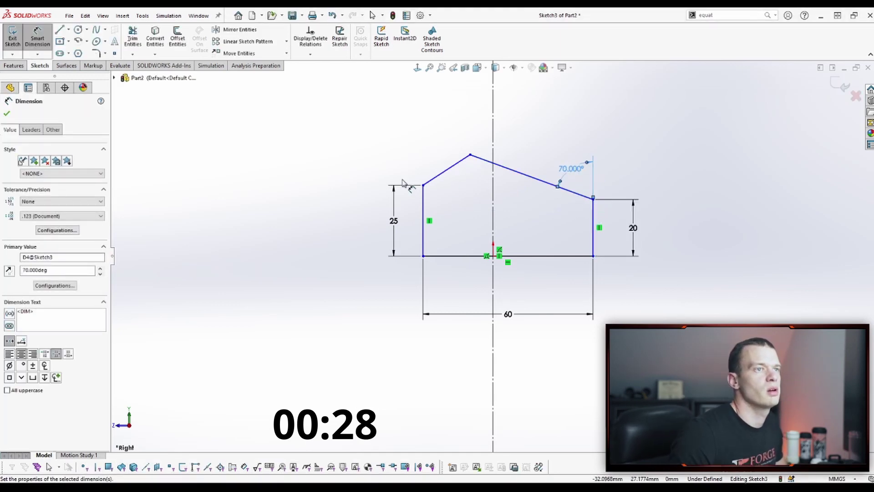
click(446, 171)
click(423, 195)
click(434, 155)
text(60)
key(Return)
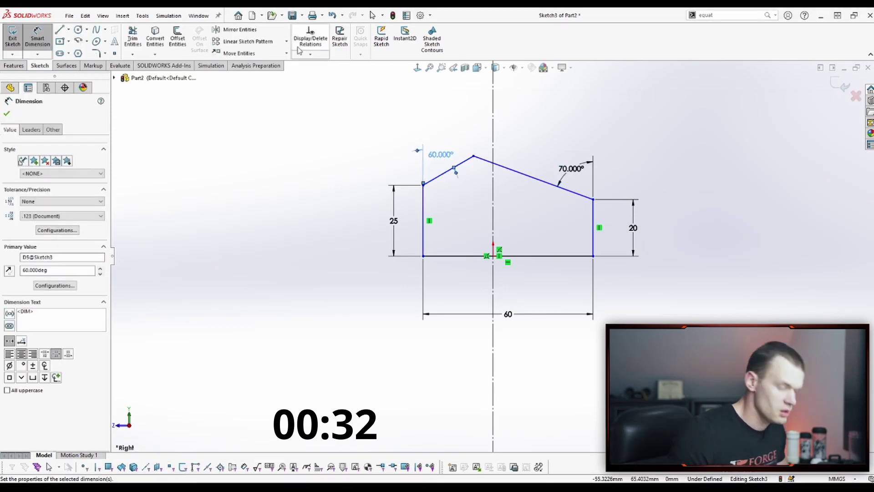
key(Escape)
key(Escape)
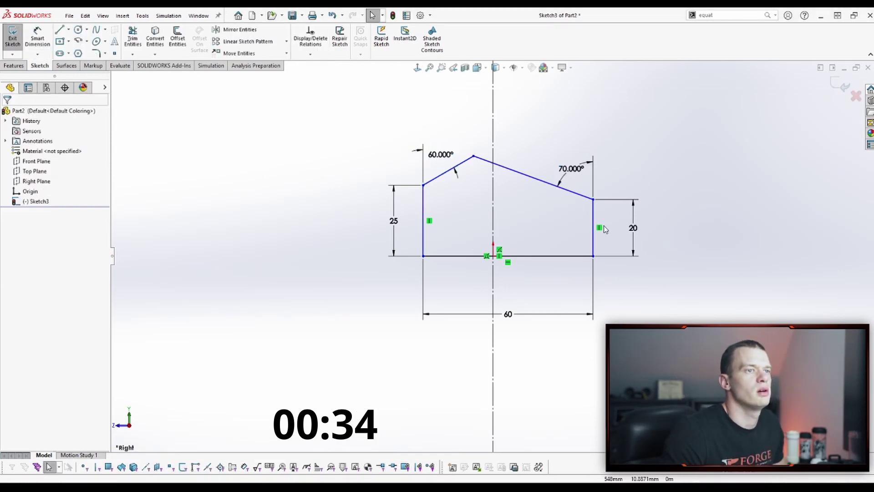
drag(610, 212, 393, 244)
Make the sides symmetric about the centreline and extrude the profile 40 mm.
click(28, 304)
click(534, 125)
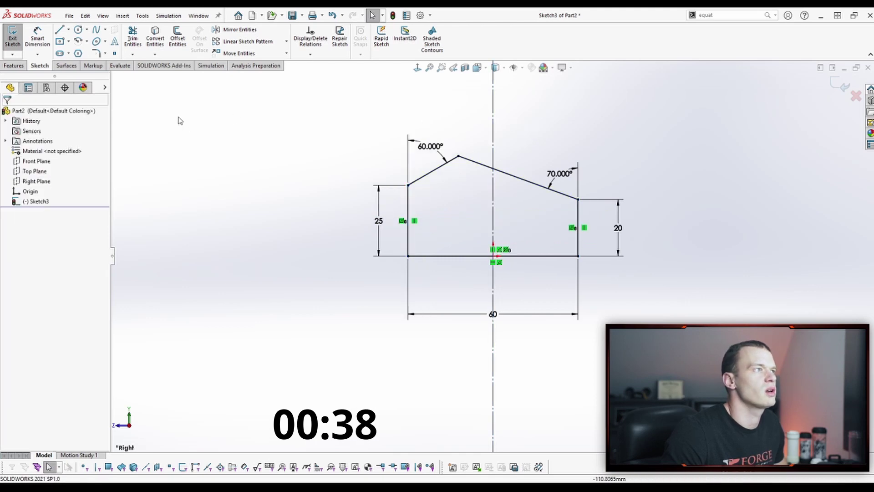
click(14, 66)
click(17, 36)
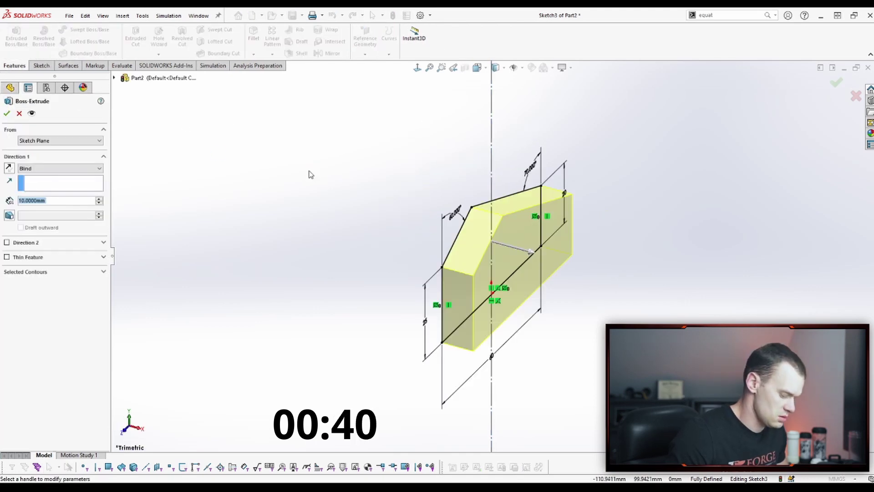
text(40)
key(Return)
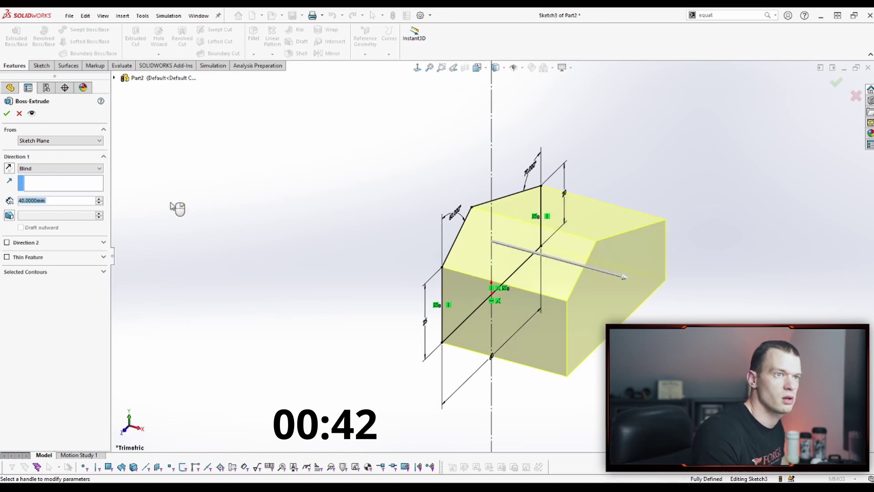
click(62, 175)
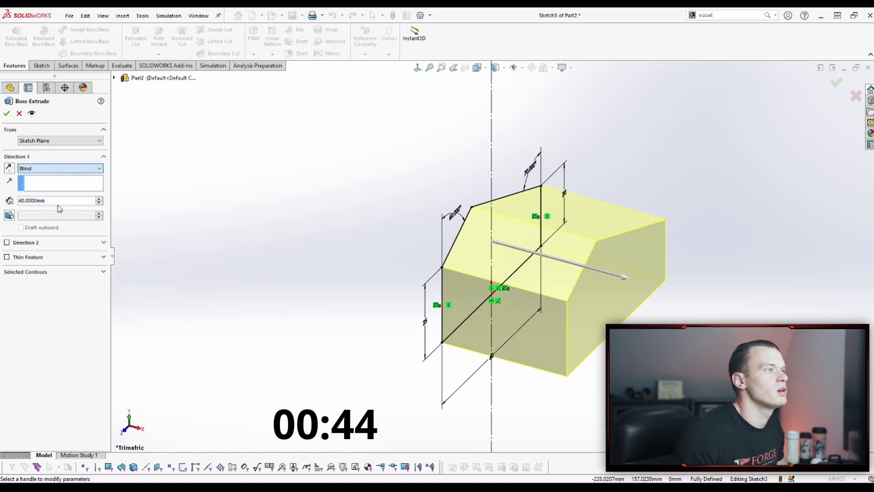
Accept the extrusion and create Plane1 offset 11 mm from the Top Plane.
key(Return)
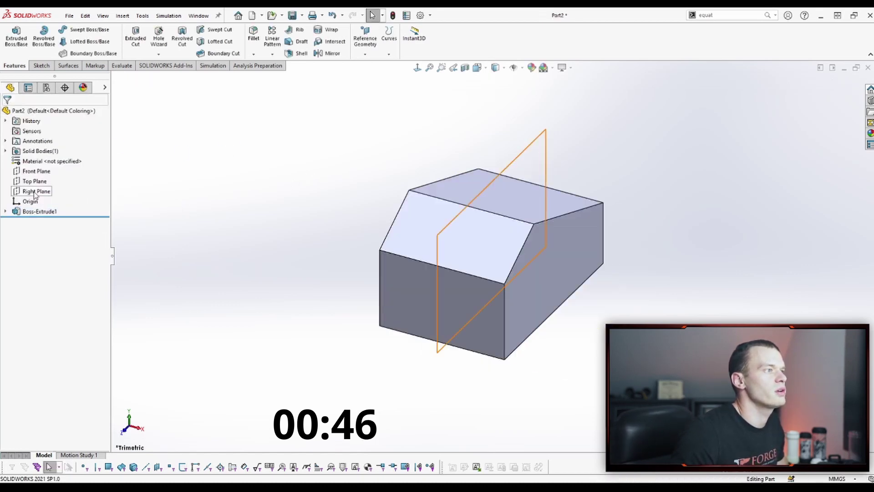
click(34, 181)
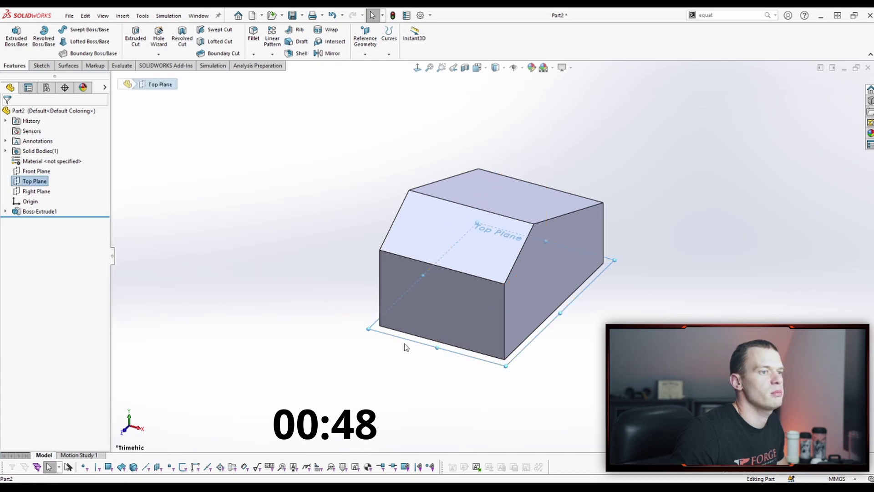
ctrl+drag(406, 347, 406, 316)
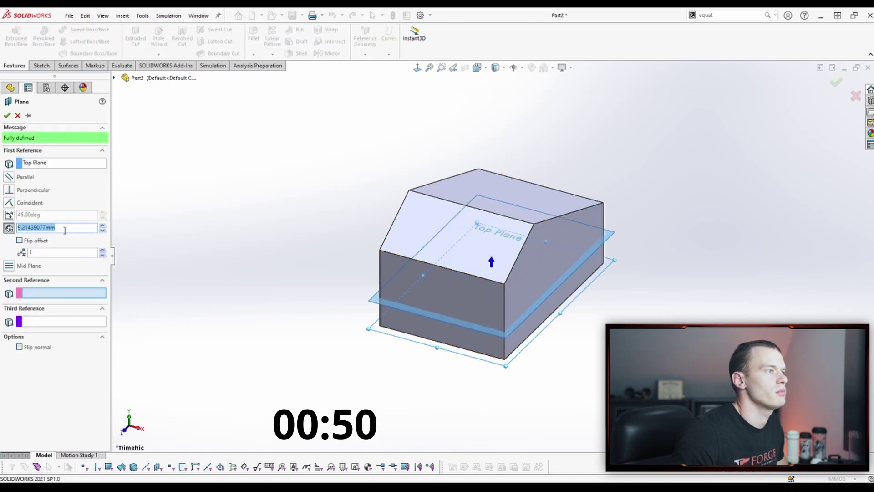
text(11)
key(Return)
key(Return)
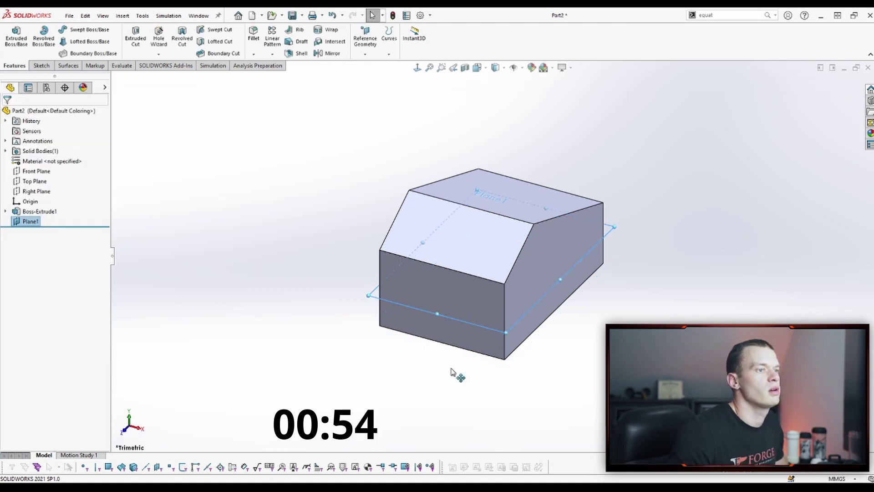
Create Plane2 offset 18 mm from the Top Plane.
click(35, 180)
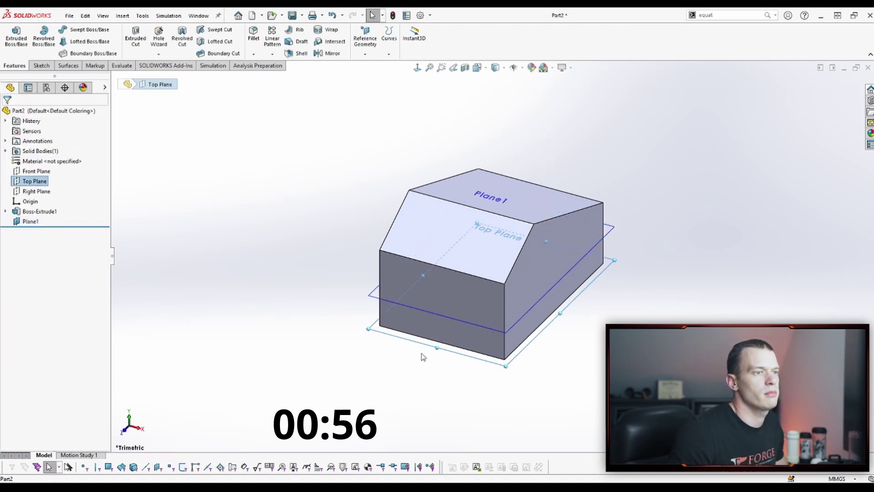
ctrl+drag(419, 352, 422, 296)
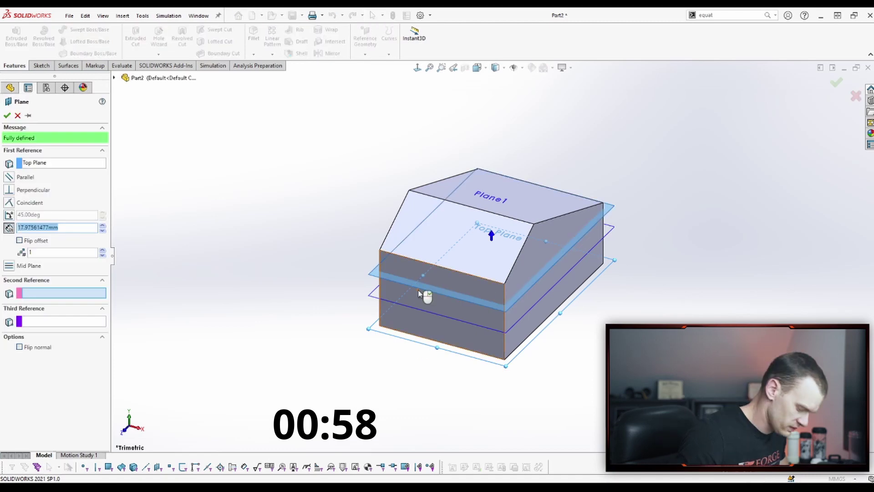
text(18)
key(Return)
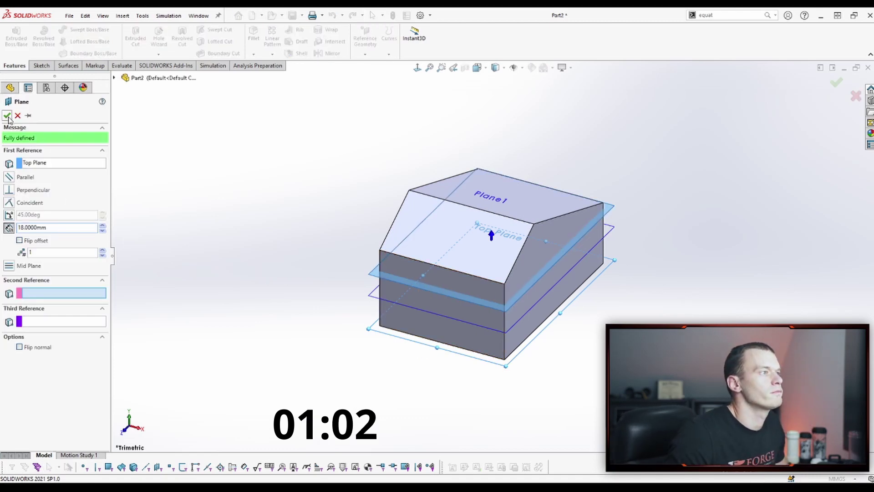
click(7, 116)
Start a head-on Top Plane sketch and draw a circle in the left region.
click(41, 182)
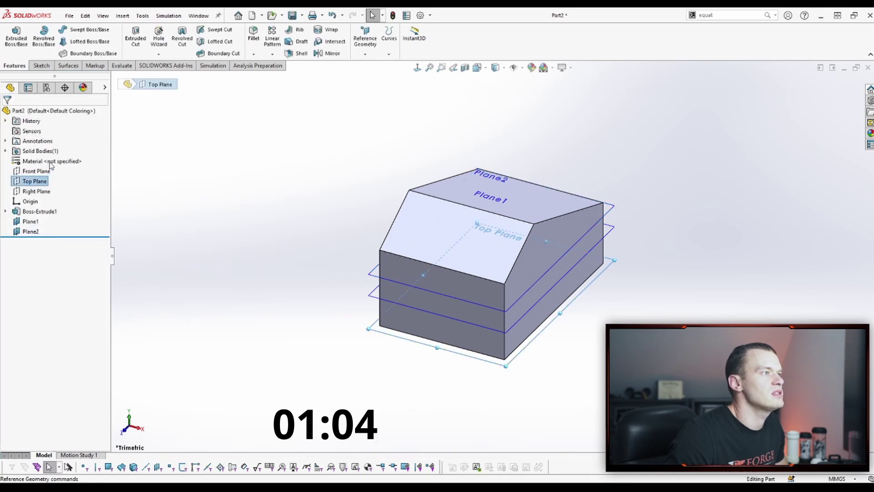
click(51, 160)
click(417, 68)
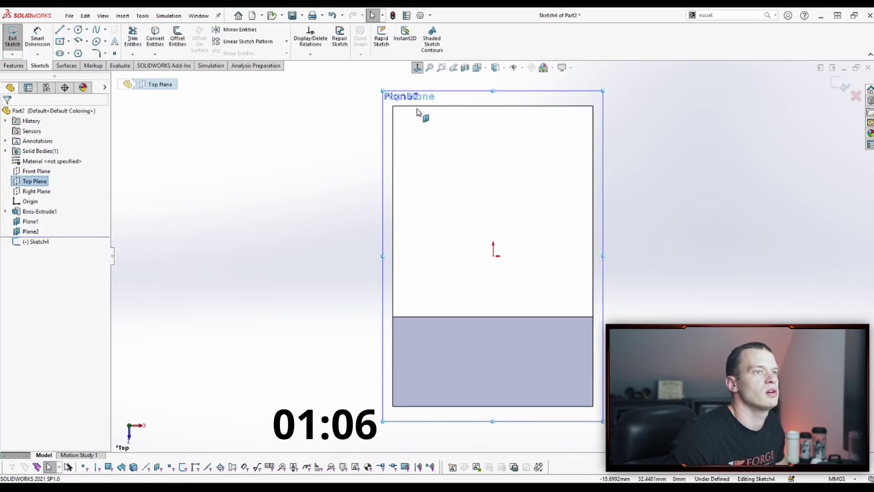
key(ctrl+8)
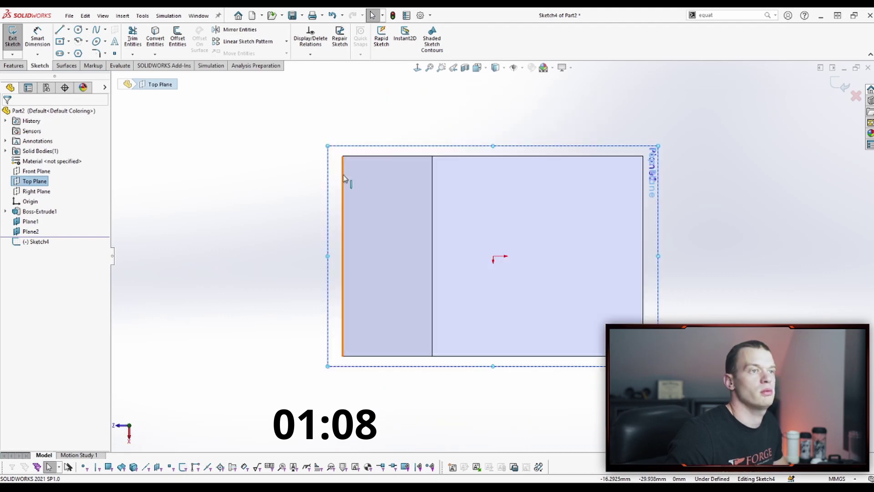
key(c)
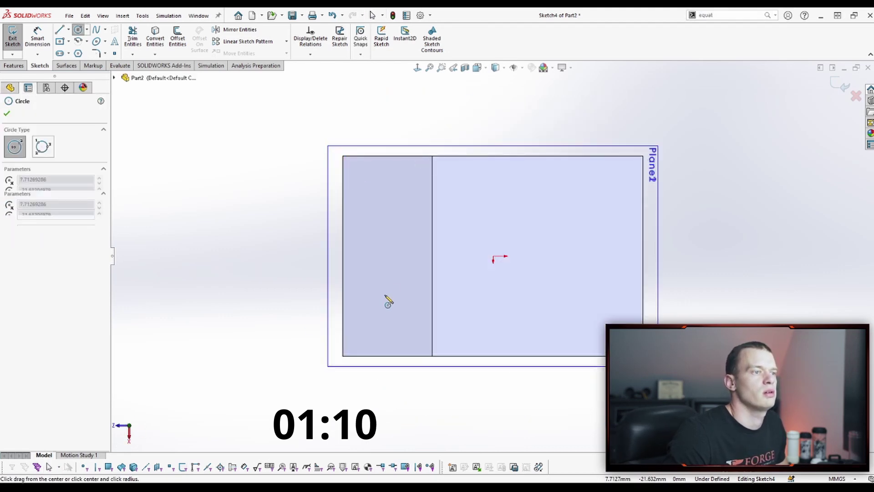
click(385, 295)
click(401, 308)
key(Escape)
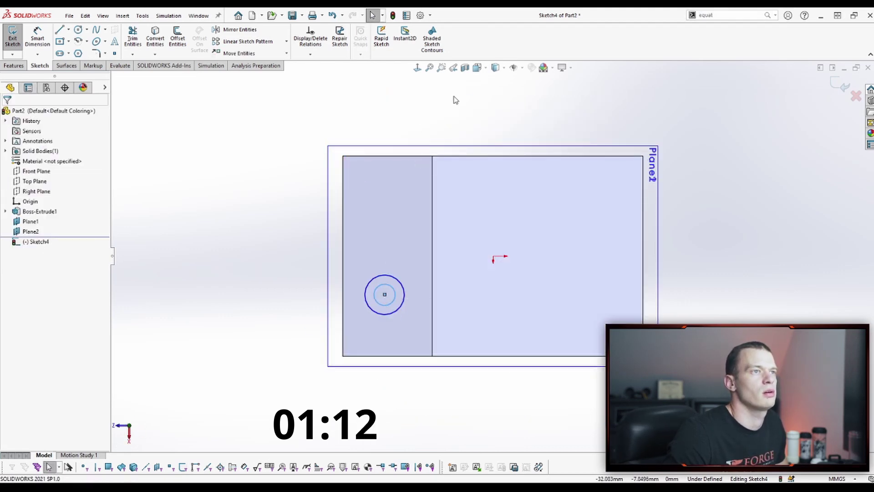
Add an infinite vertical construction line through the origin.
key(l)
click(493, 131)
key(Escape)
click(493, 126)
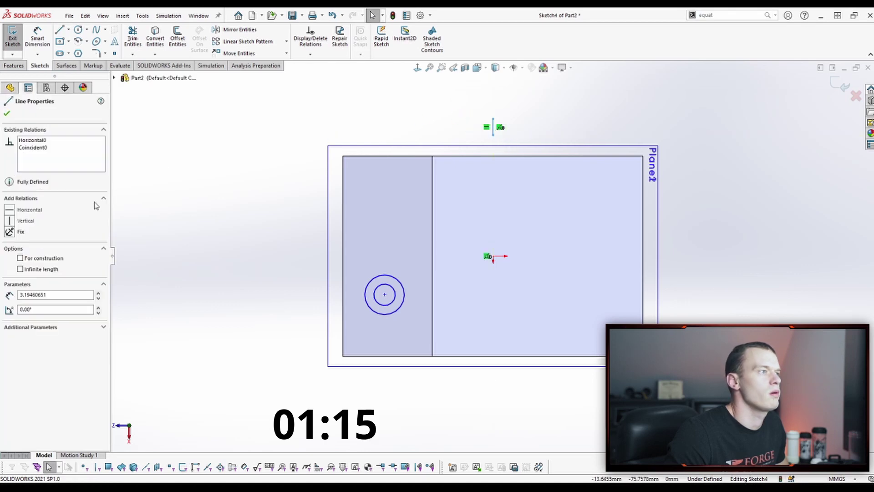
click(47, 271)
click(257, 245)
Add an infinite horizontal construction line, deleting a stray short line first.
key(l)
click(283, 256)
click(312, 259)
key(Escape)
click(300, 257)
key(Delete)
key(l)
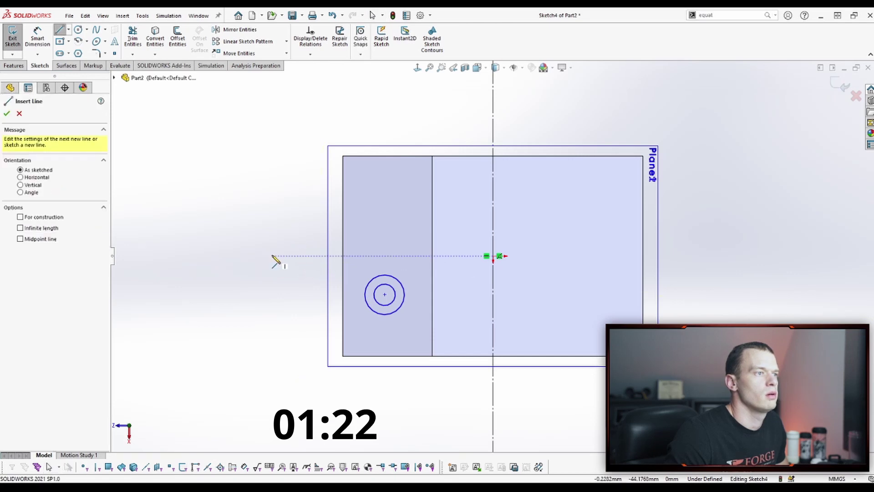
click(272, 256)
click(295, 255)
key(Escape)
click(282, 257)
click(31, 270)
click(279, 239)
Dimension the circle centre 40 mm and 20 mm from the centrelines.
key(d)
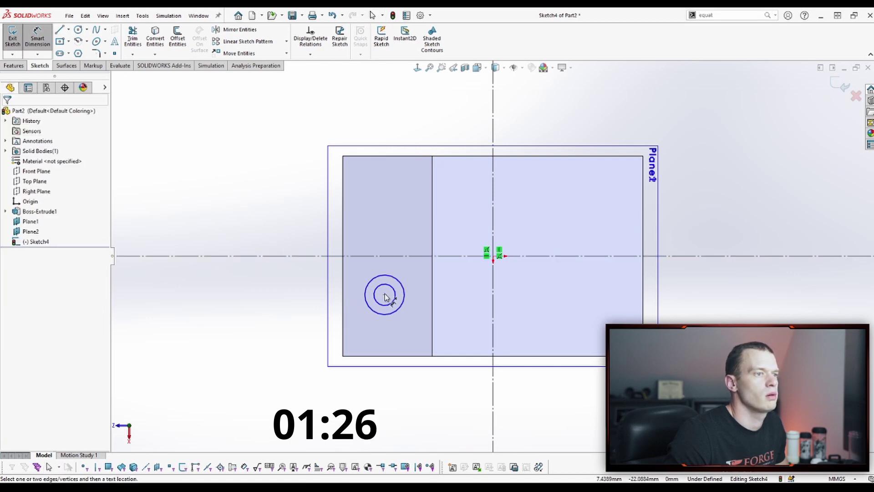
click(385, 294)
click(496, 321)
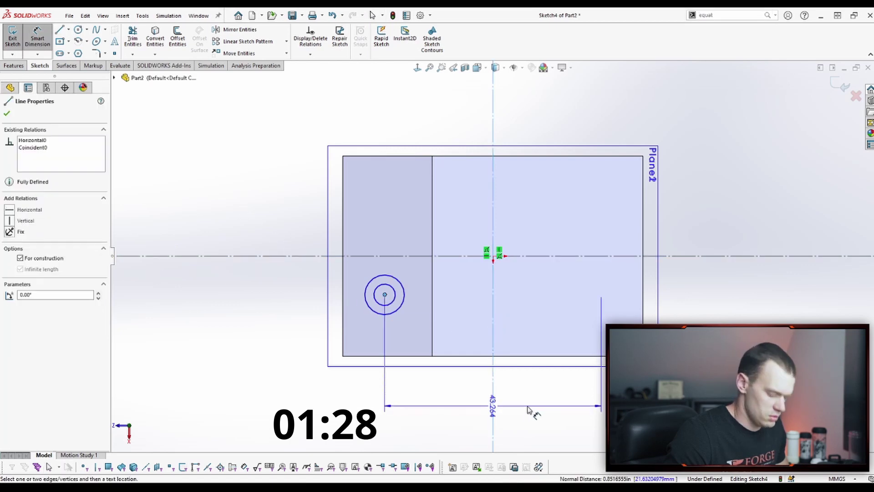
click(526, 409)
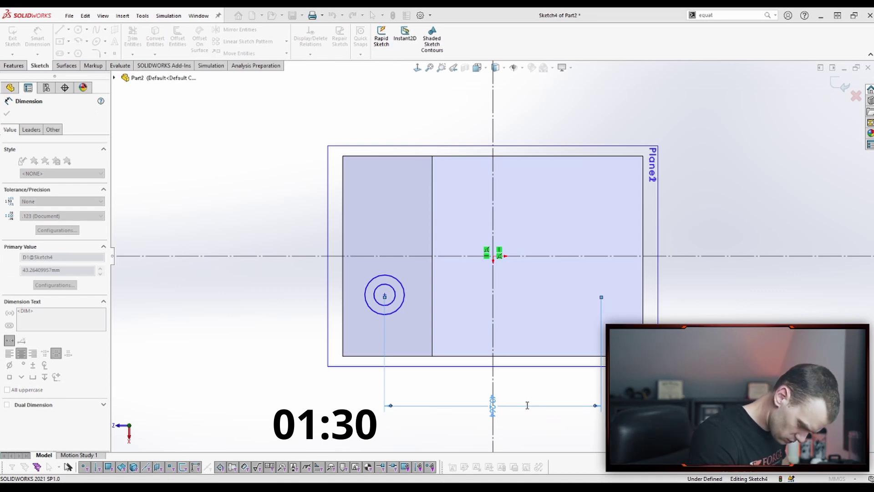
text(40)
key(Return)
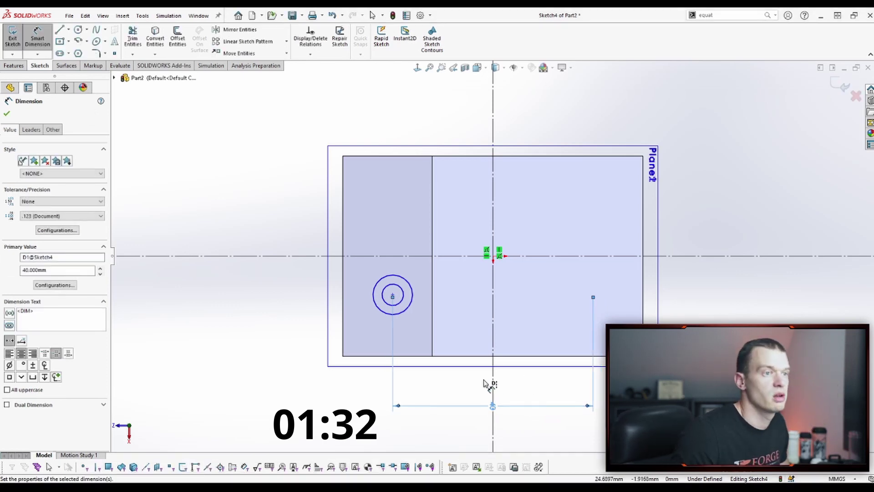
click(393, 296)
click(390, 217)
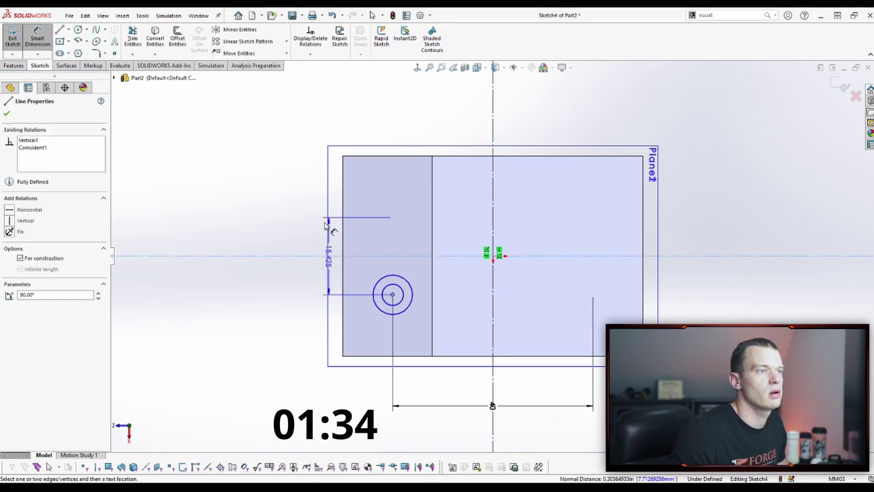
click(265, 232)
text(20)
key(Return)
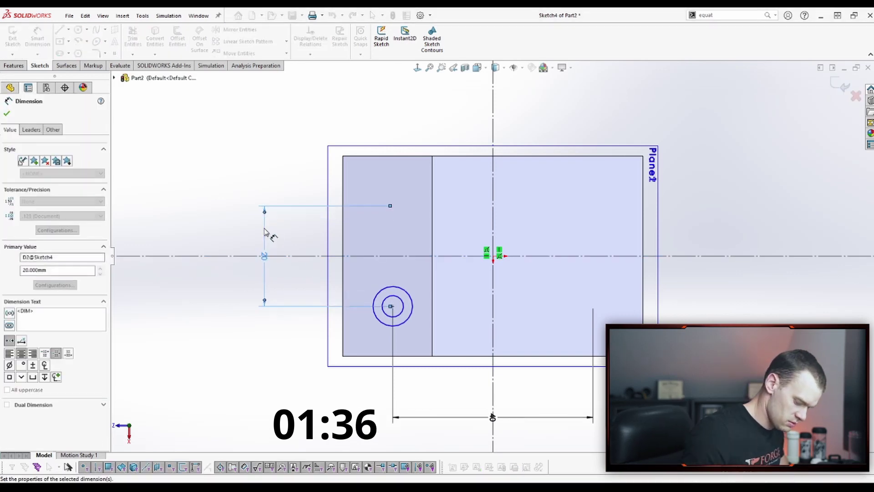
Dimension the outer circle at Ø7 and the inner circle at Ø4.
click(406, 292)
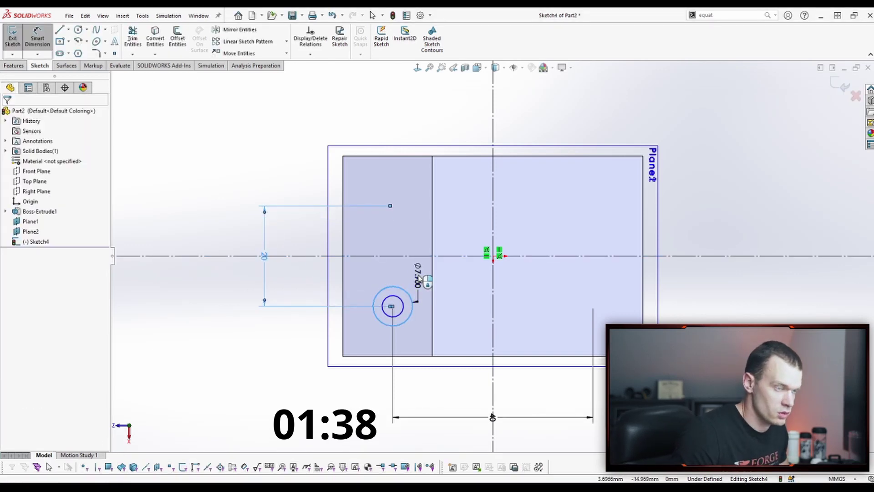
click(419, 277)
key(Escape)
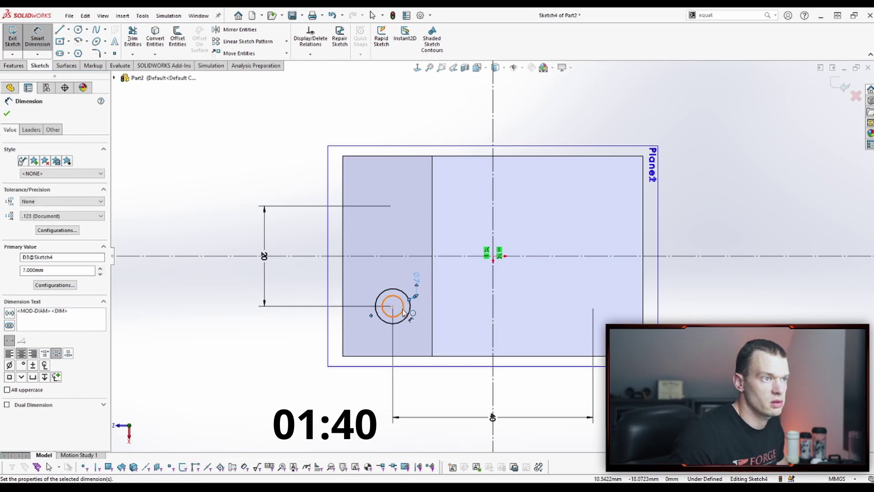
click(411, 296)
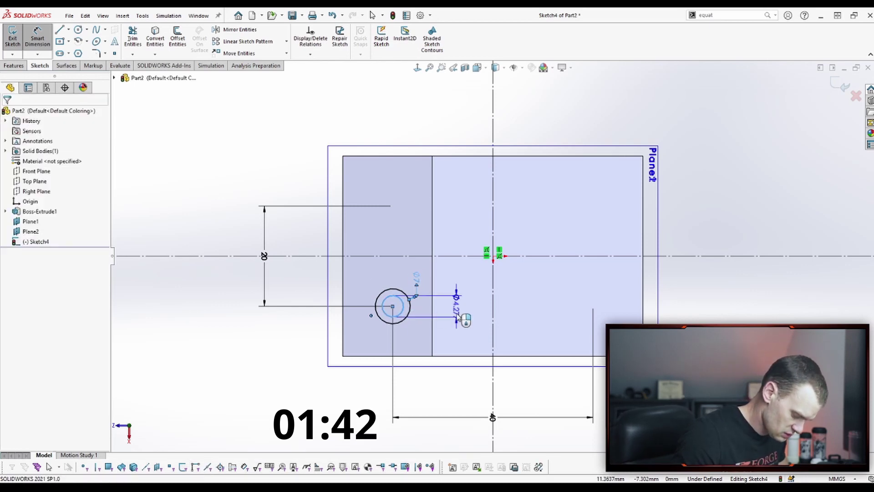
click(455, 314)
text(4.000mm)
key(Return)
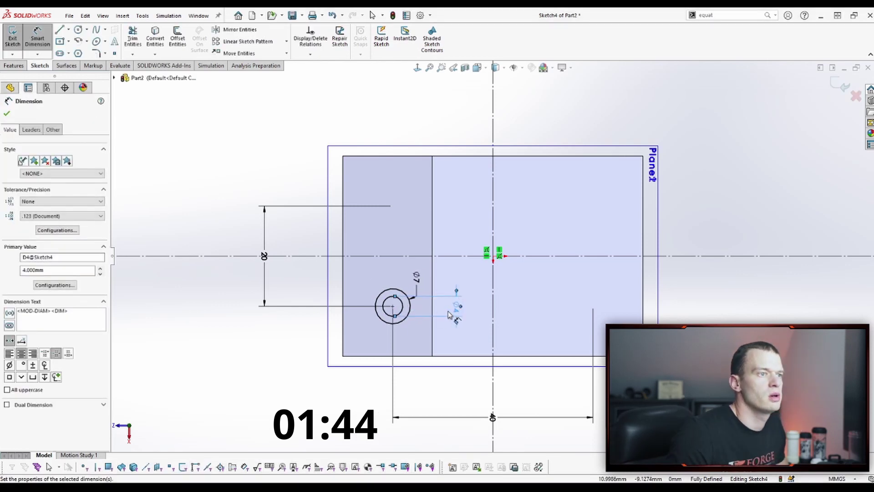
Extrude-cut Sketch4's circle contour starting from Plane2, Through All.
click(12, 34)
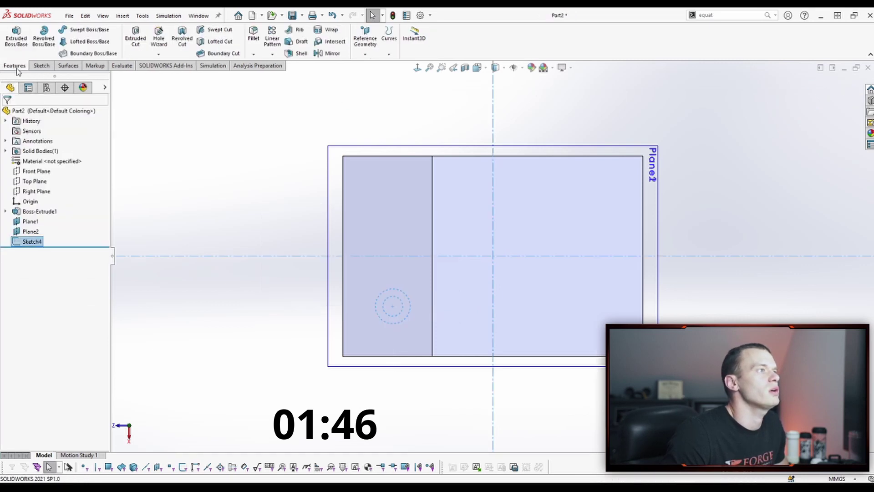
click(136, 40)
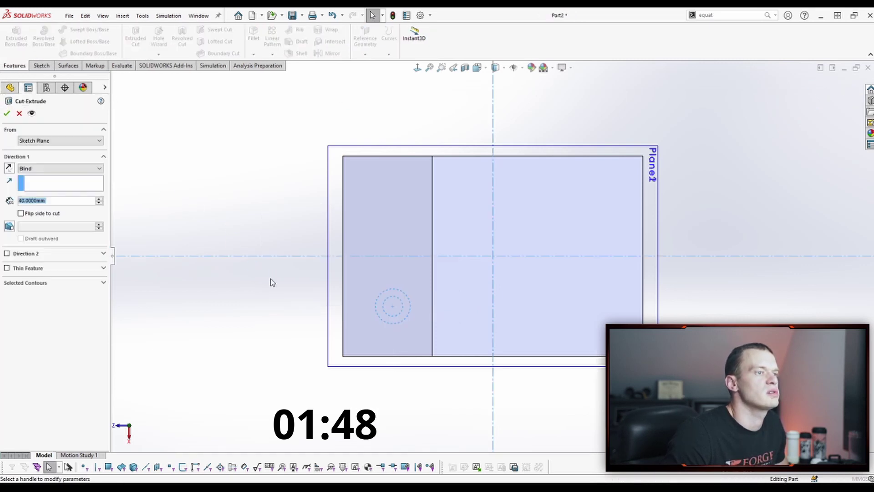
click(26, 284)
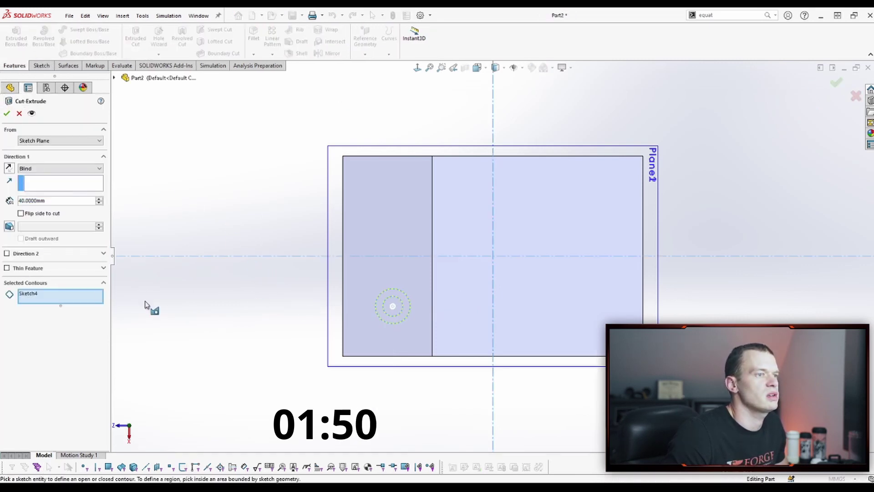
click(54, 301)
key(Delete)
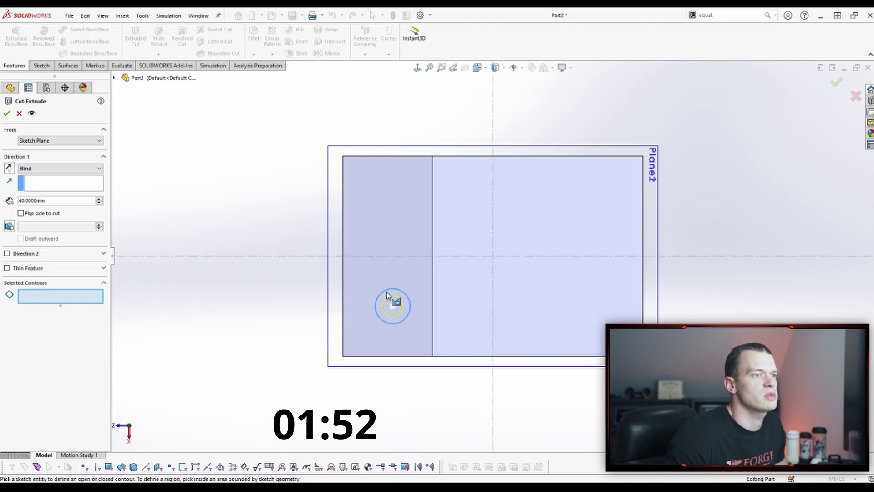
click(389, 296)
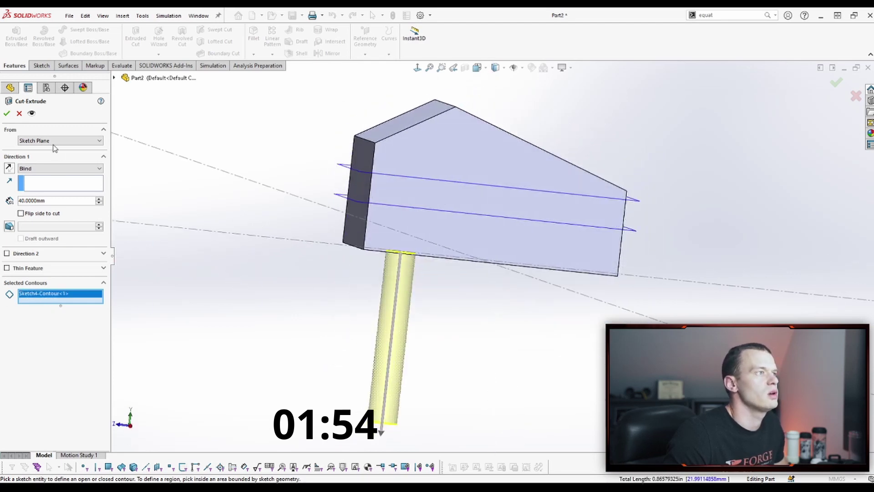
click(61, 158)
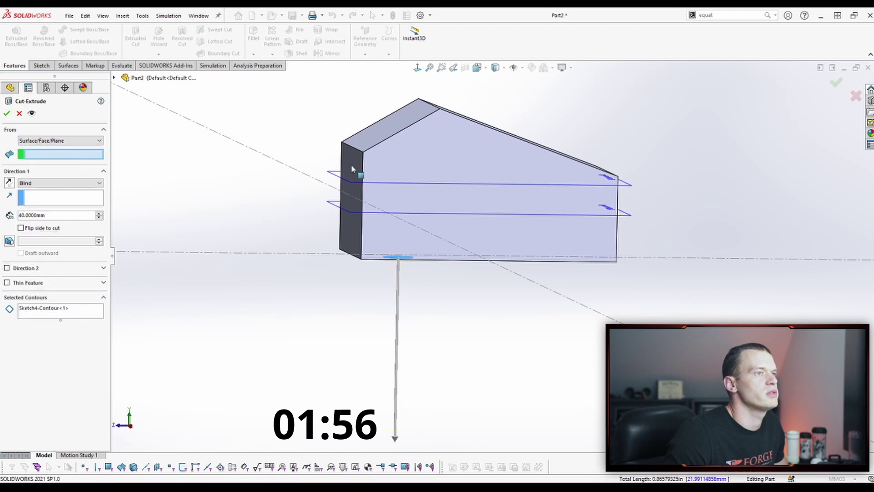
click(341, 176)
click(39, 184)
click(49, 199)
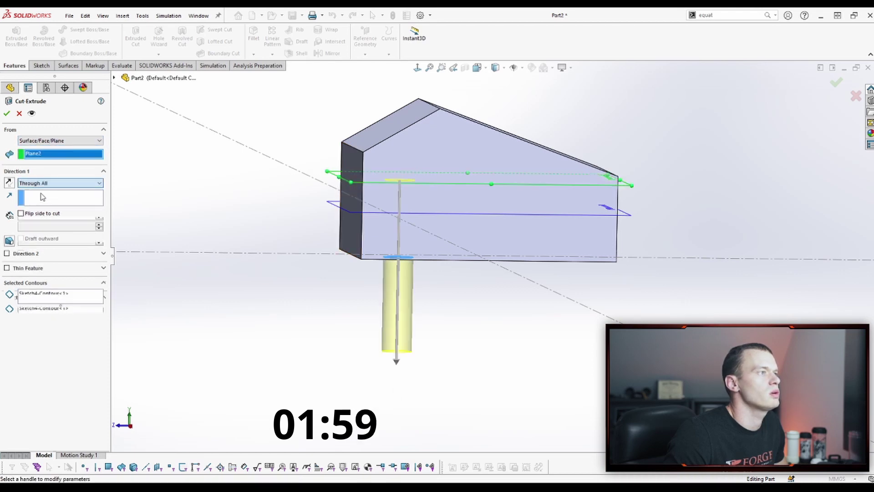
click(7, 114)
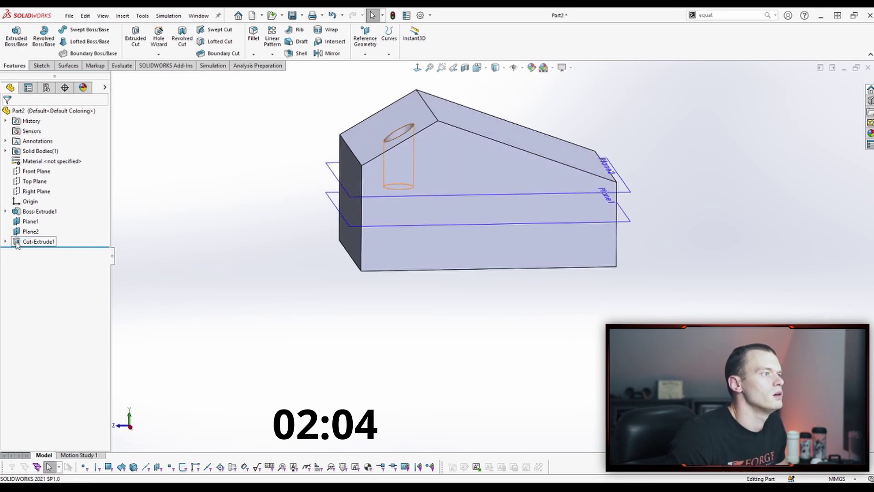
Set up a second 40 mm cut from the same sketch, starting at Plane1 and reversed.
click(5, 241)
click(42, 251)
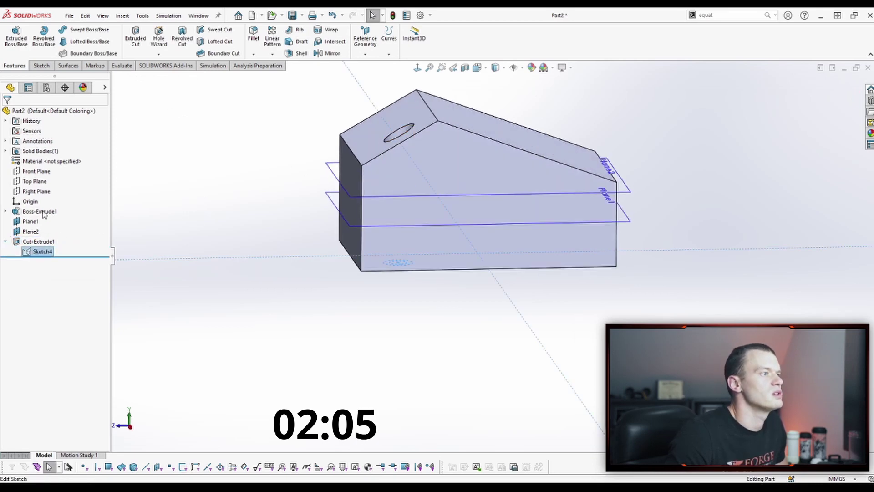
click(135, 34)
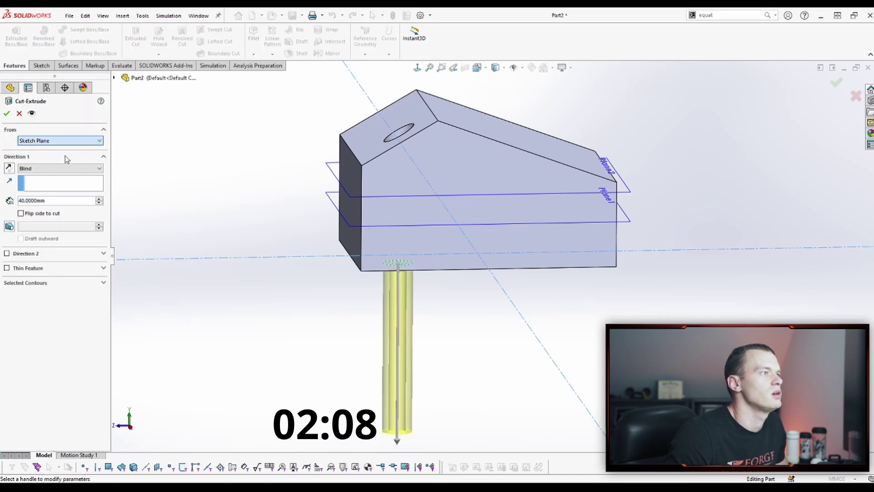
click(60, 140)
click(60, 159)
click(370, 226)
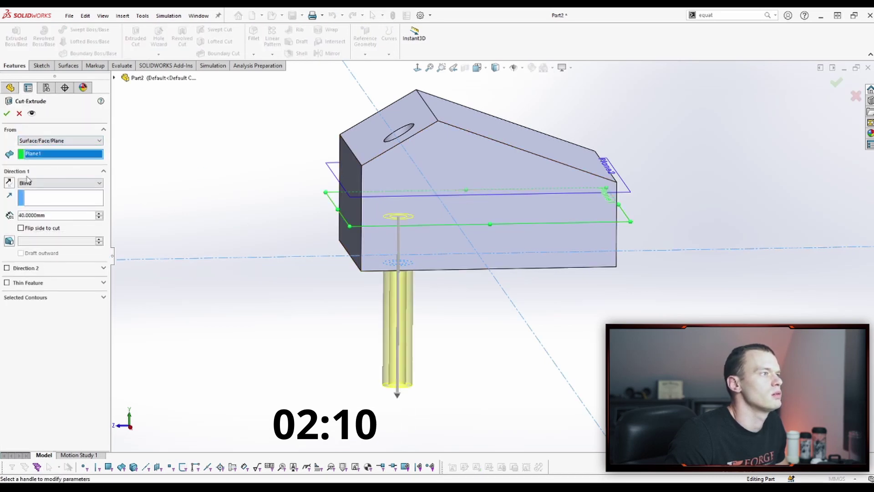
click(9, 182)
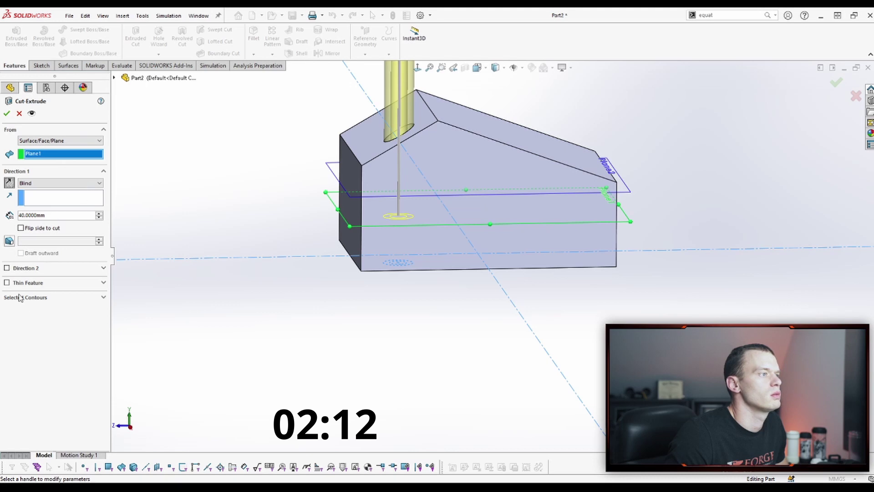
click(47, 302)
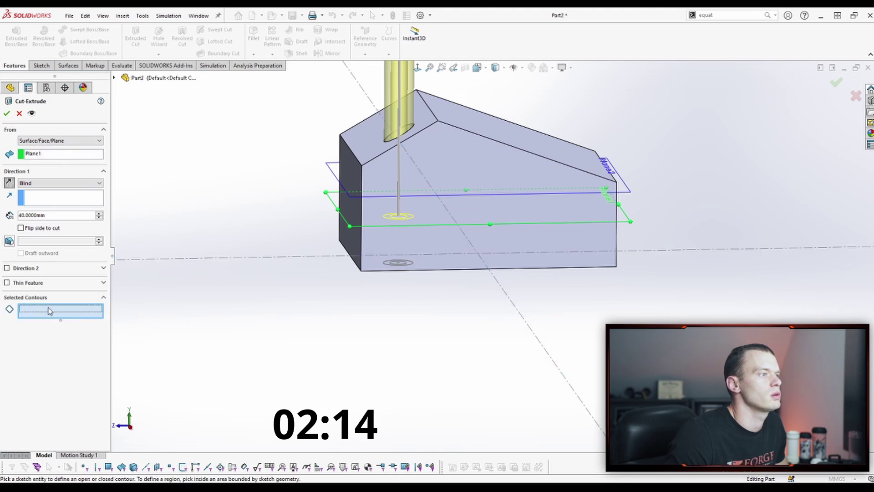
mouse_move(347, 326)
middle_down()
mouse_move(360, 322)
mouse_move(386, 250)
mouse_move(353, 266)
mouse_move(197, 120)
mouse_move(286, 75)
middle_up()
Apply the circle hole cut and mirror Cut-Extrude1 about the Front Plane.
click(340, 261)
key(Return)
click(332, 53)
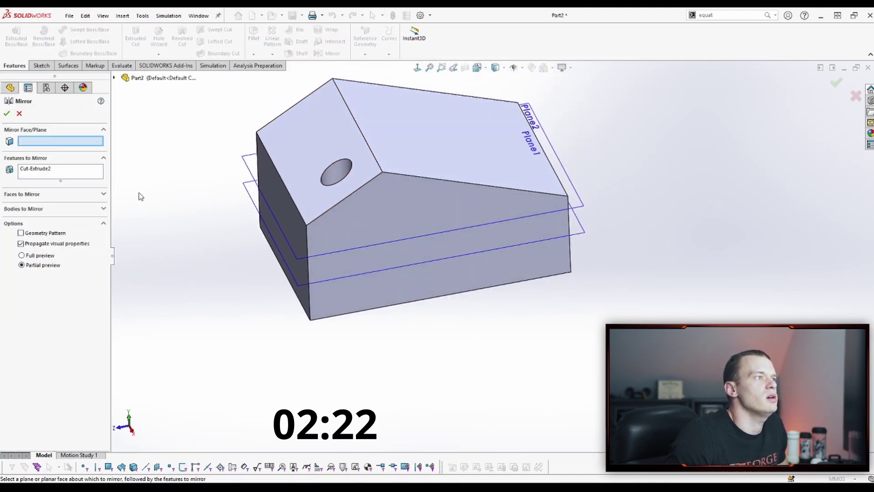
click(115, 79)
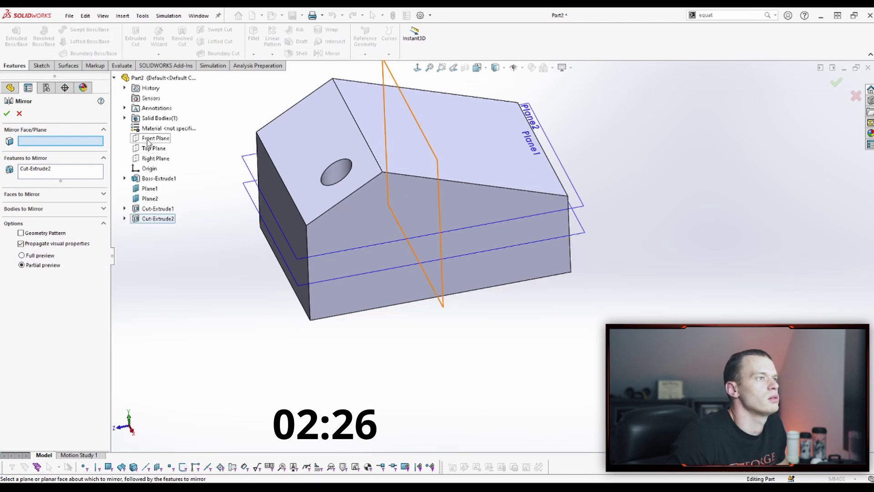
click(155, 139)
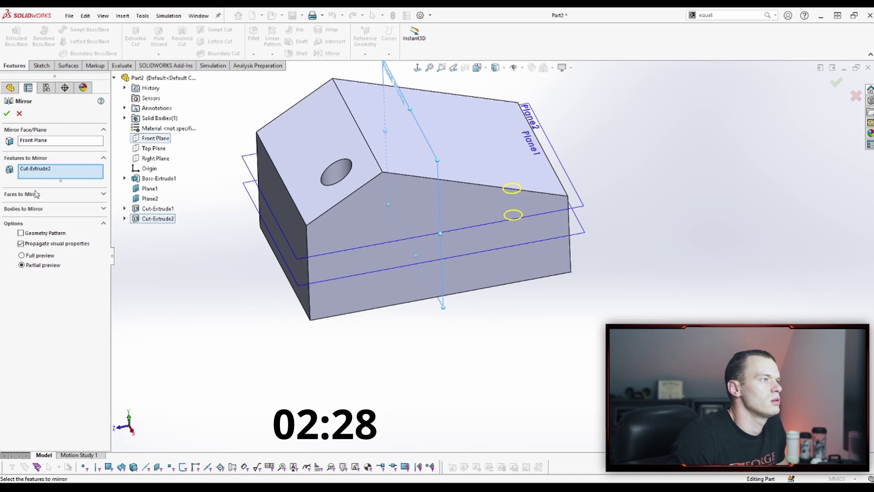
click(148, 209)
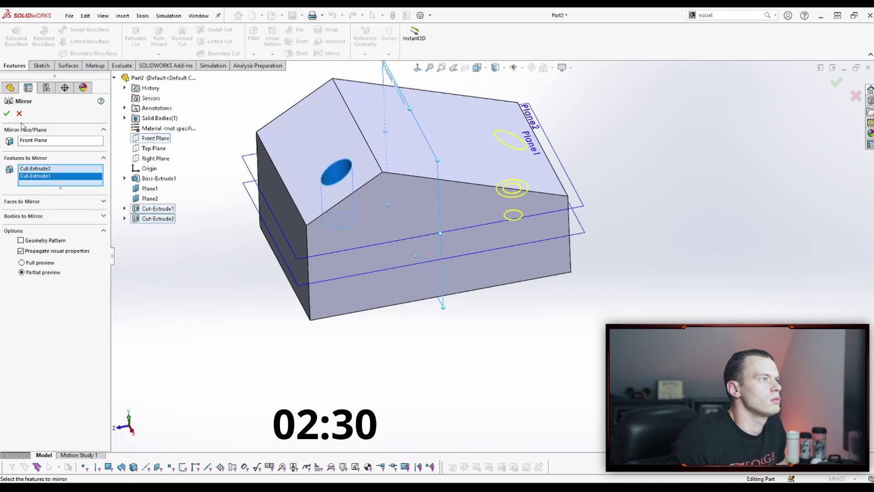
click(6, 114)
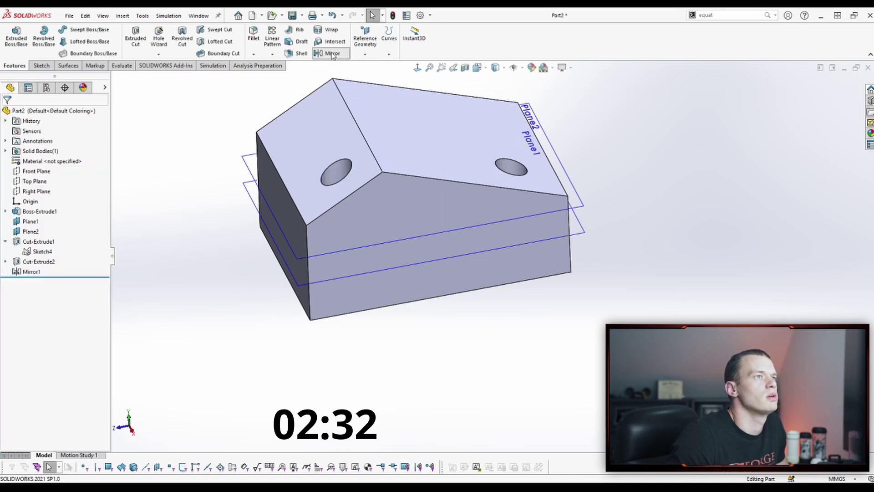
Mirror Cut-Extrude1, Cut-Extrude2 and Mirror1 about the Right Plane.
click(332, 53)
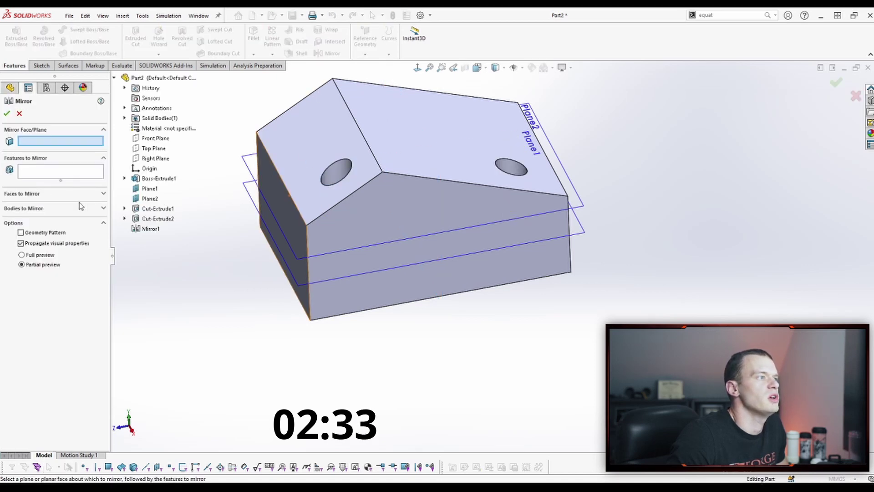
click(154, 158)
click(146, 219)
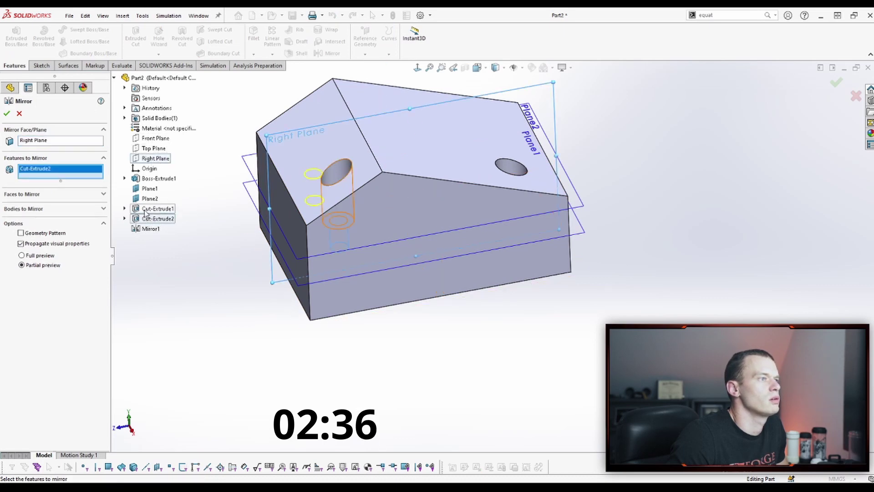
click(147, 210)
click(143, 229)
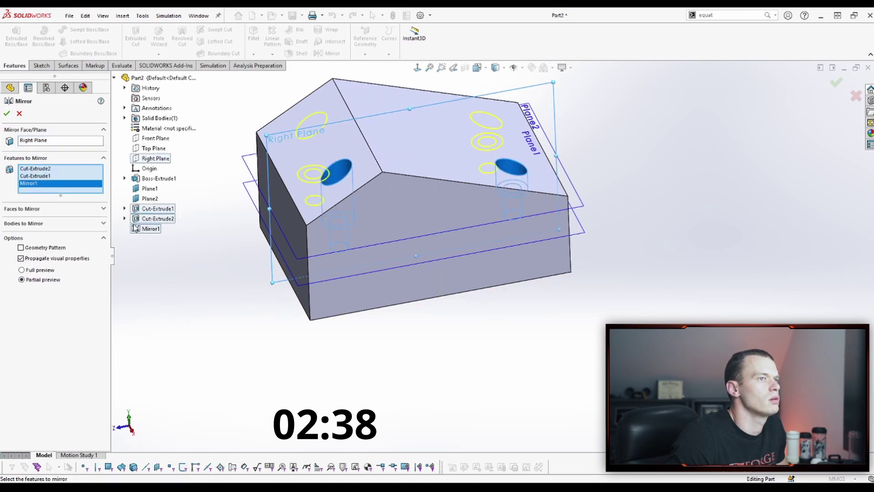
click(7, 114)
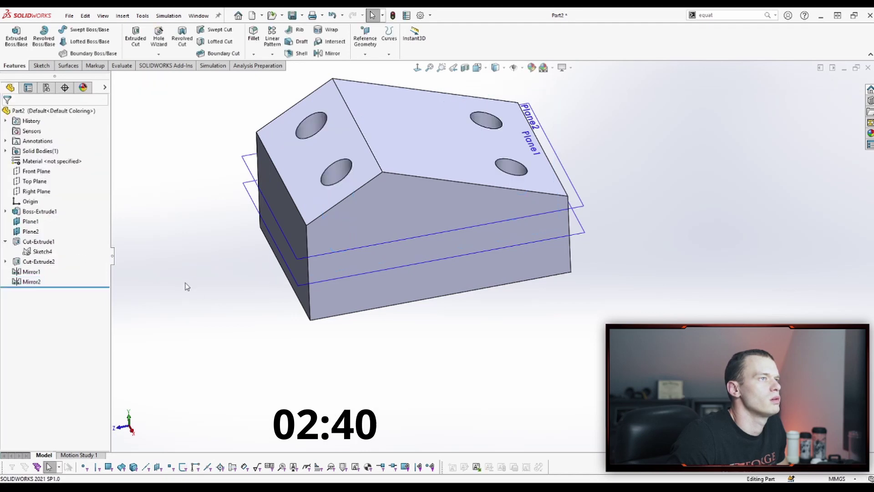
click(301, 53)
mouse_move(341, 312)
middle_down()
mouse_move(335, 316)
mouse_move(347, 281)
mouse_move(345, 288)
middle_up()
click(347, 281)
click(327, 298)
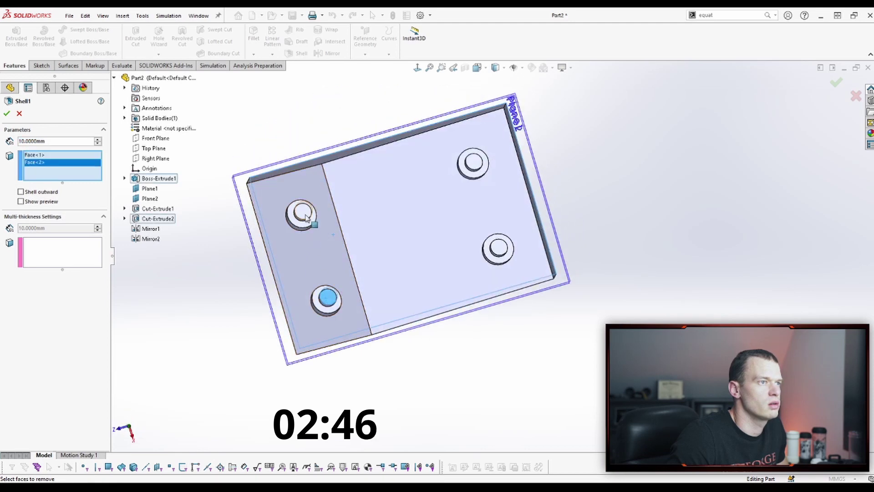
click(301, 213)
click(475, 165)
click(498, 248)
click(57, 139)
text(3)
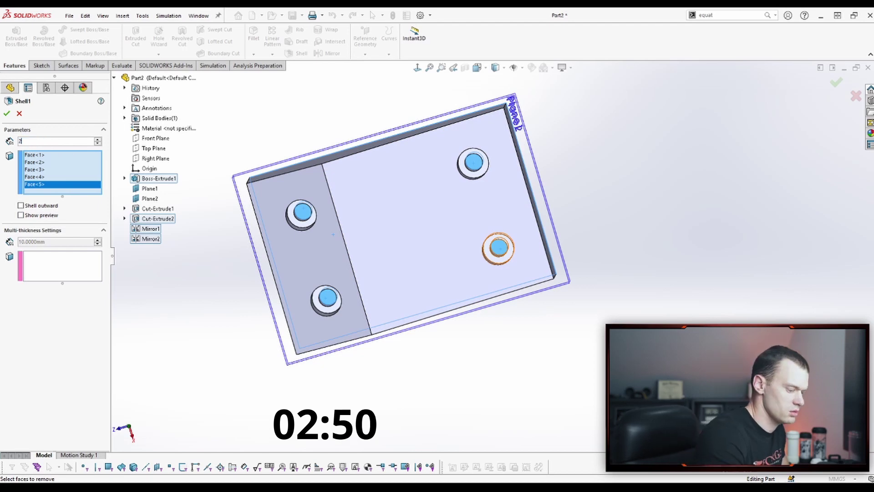
text(2mm)
key(Return)
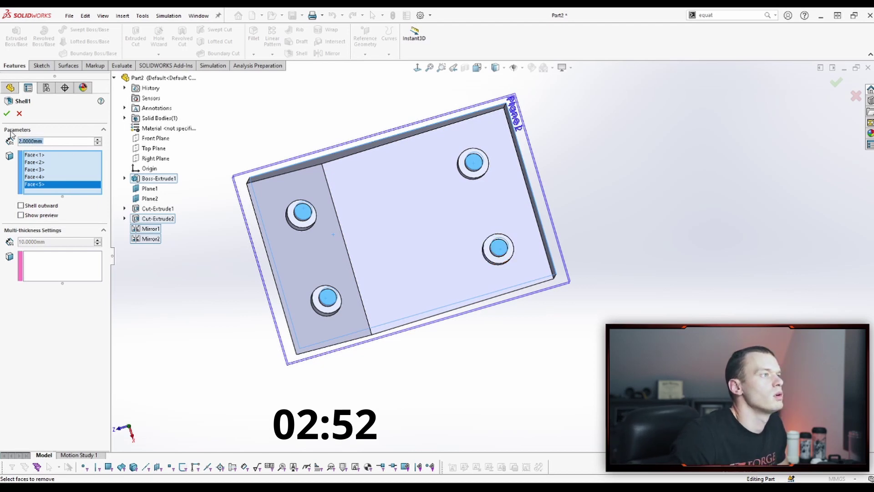
click(19, 114)
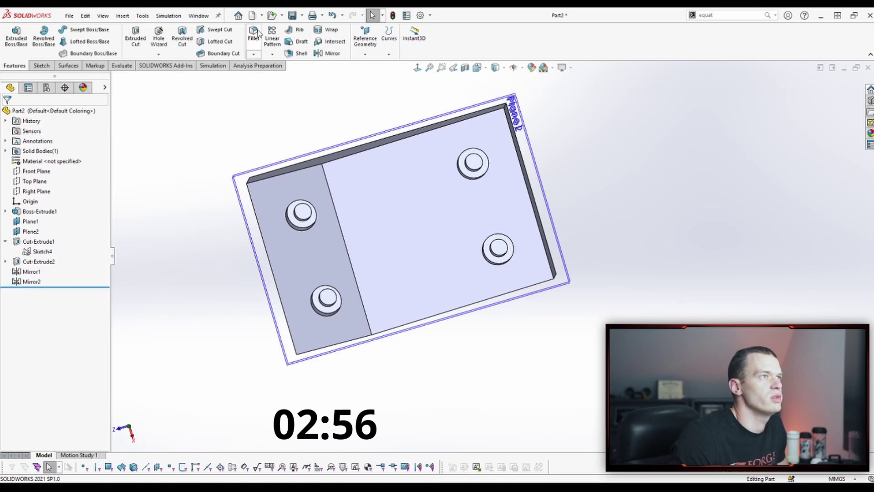
Fillet the four vertical corner edges with a 10 mm radius.
click(257, 34)
key(ctrl+7)
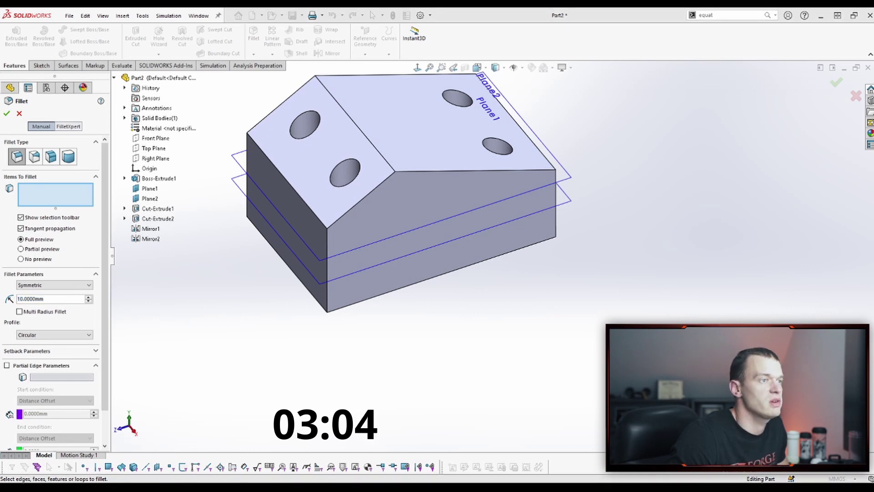
click(326, 267)
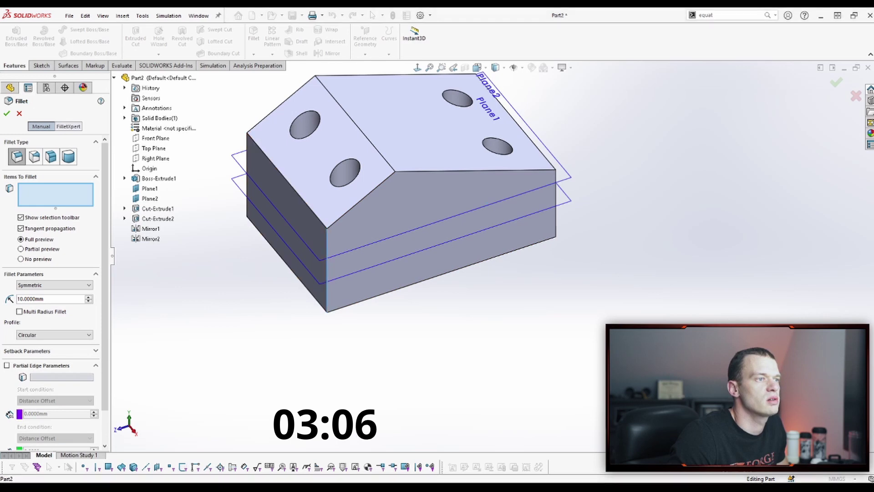
click(557, 221)
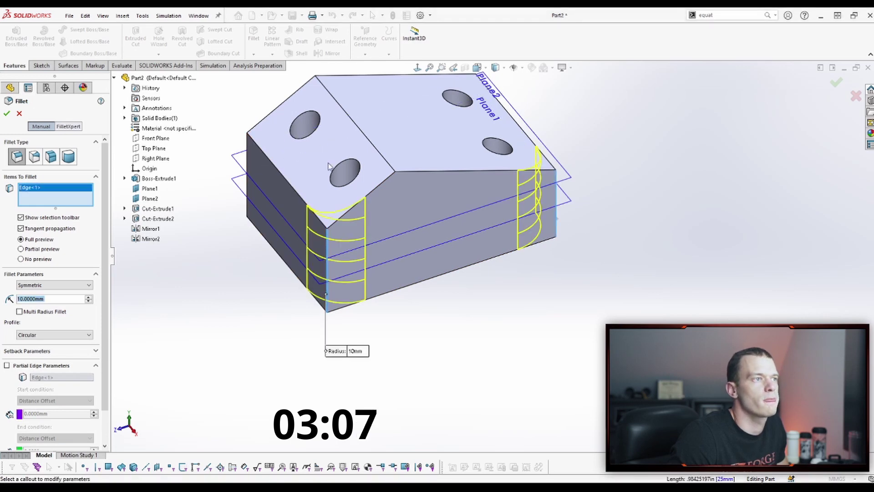
click(249, 156)
mouse_move(250, 156)
middle_down()
mouse_move(498, 166)
mouse_move(380, 219)
middle_up()
click(499, 166)
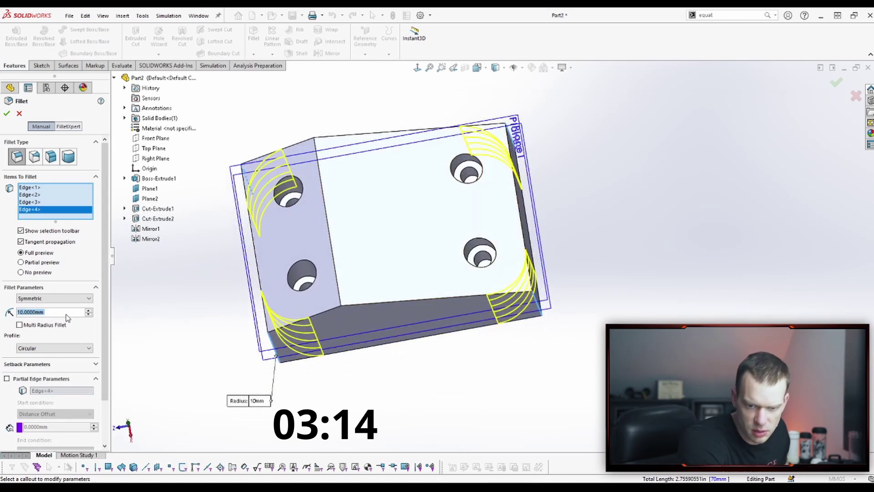
text(10)
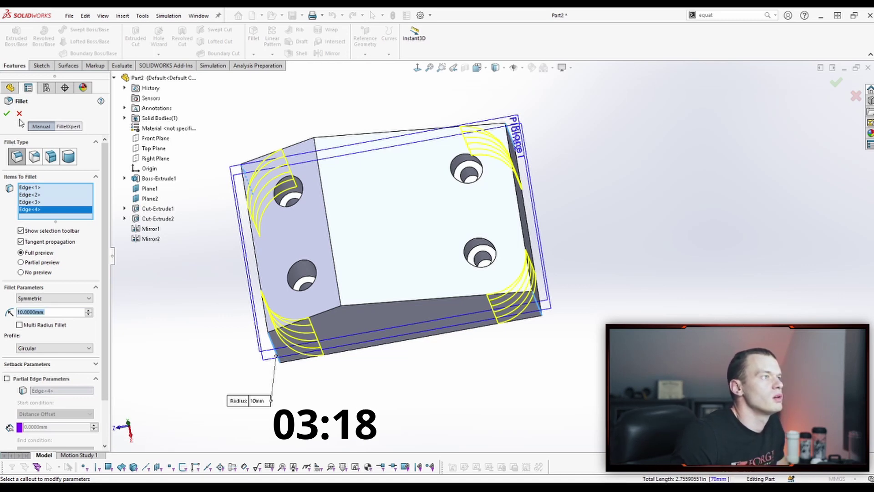
click(6, 114)
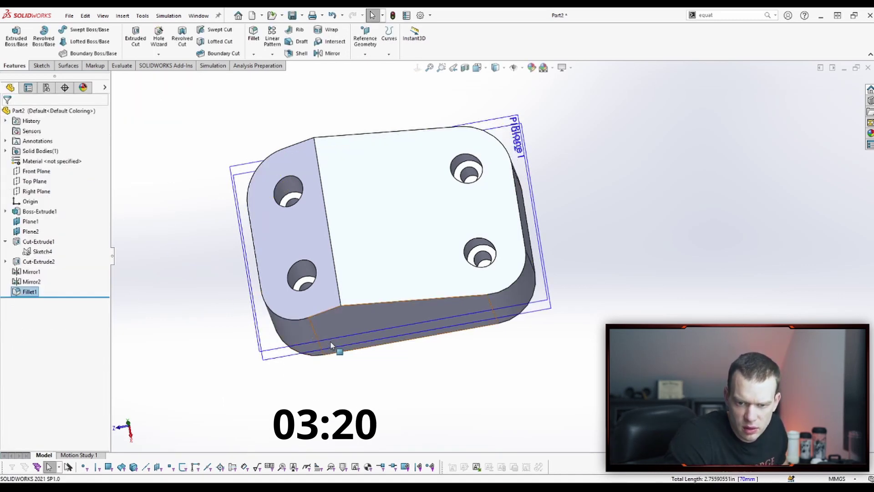
Fillet the edge where the sloped roof meets the top with 5 mm.
click(334, 260)
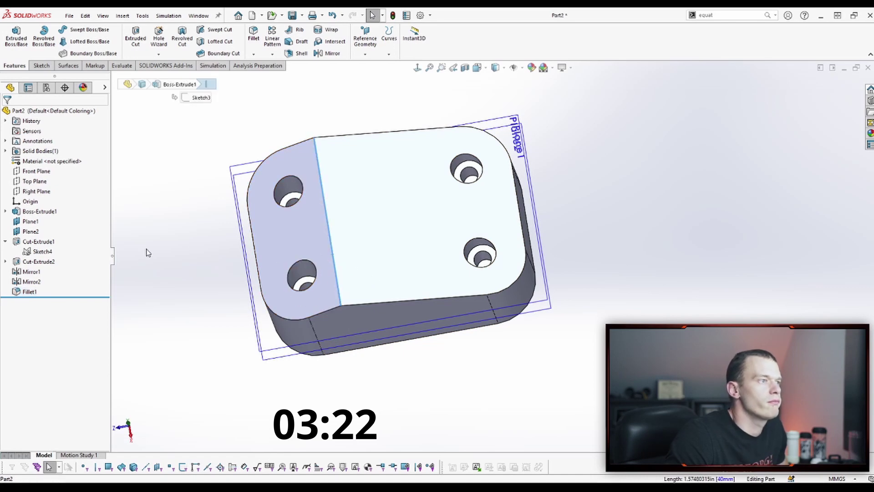
click(254, 35)
text(5)
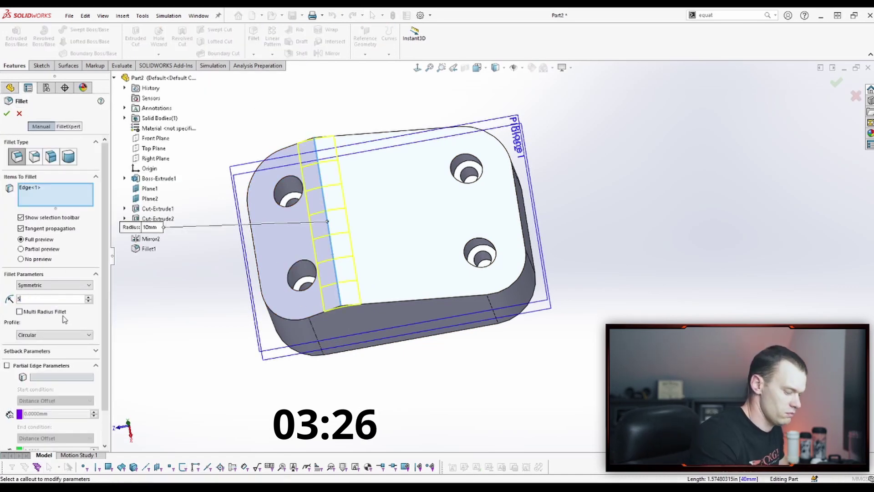
key(Return)
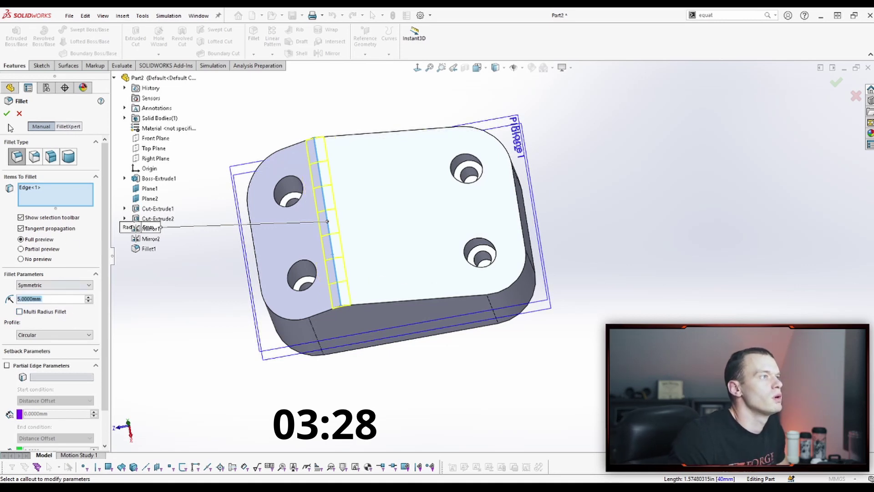
click(6, 114)
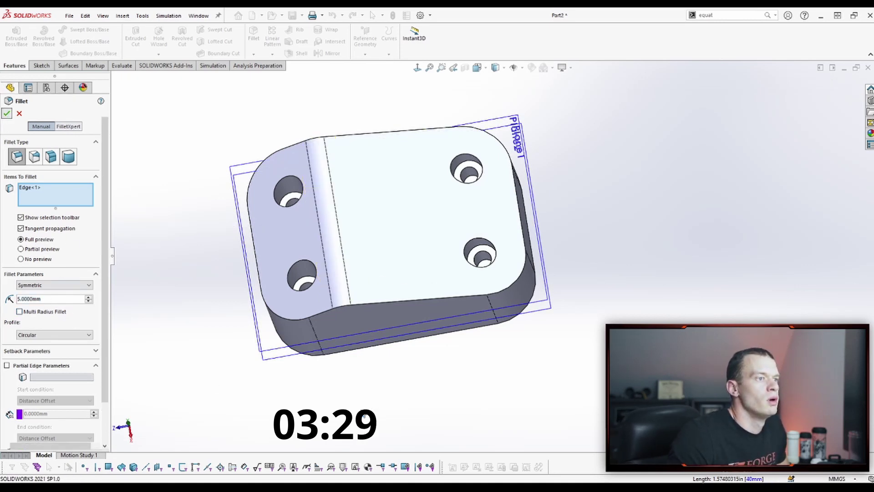
Round the enclosure's top outer edge with a 1.5 mm fillet.
click(319, 313)
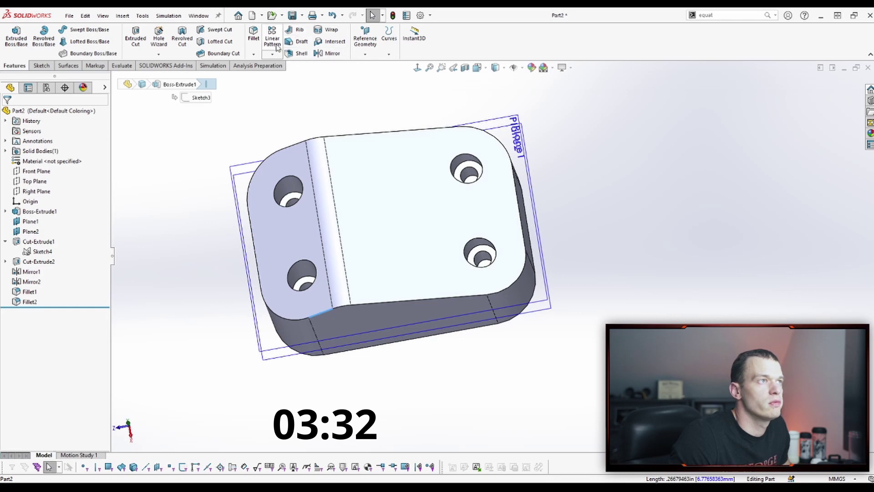
click(258, 43)
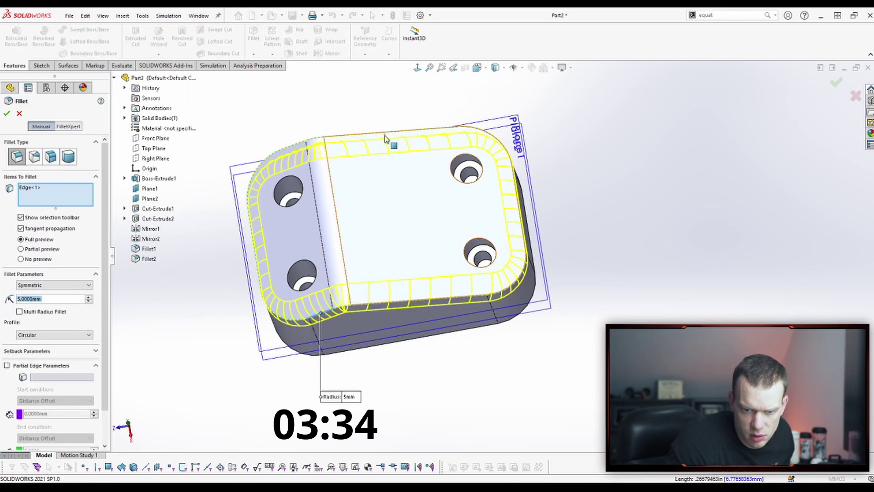
text(1.5)
key(Return)
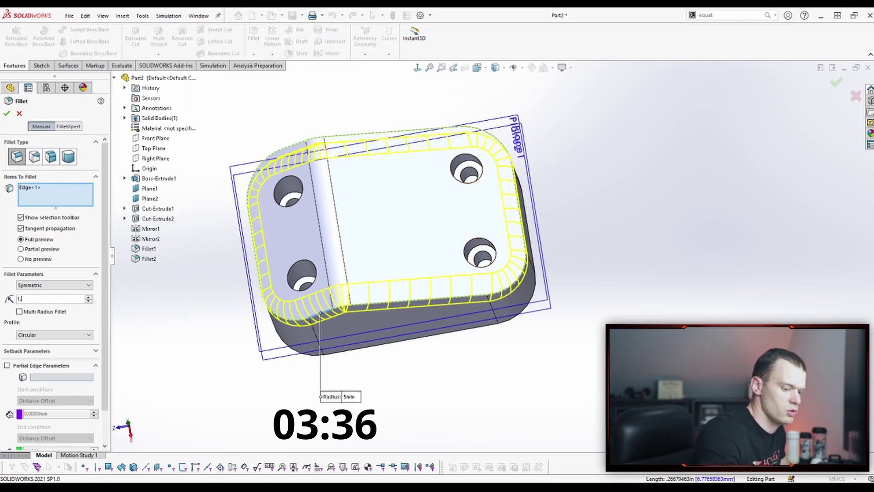
click(7, 114)
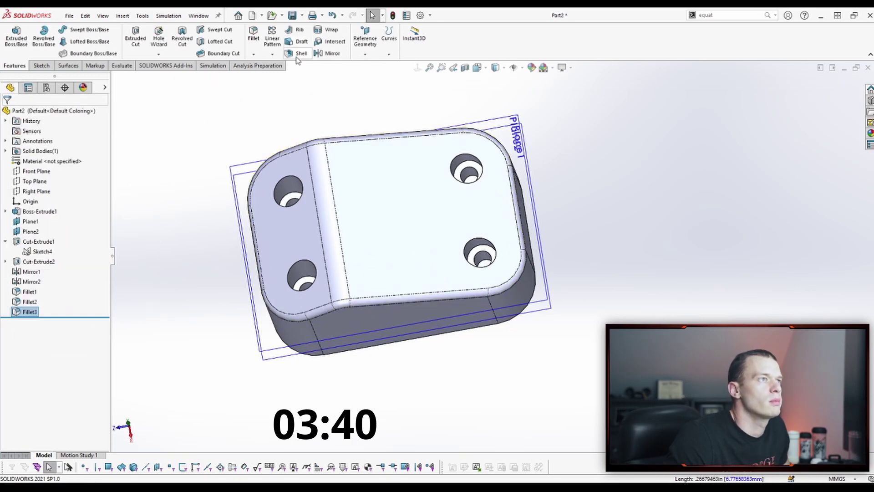
Add a 0.5 mm fillet to the rims of all four mounting holes.
click(254, 34)
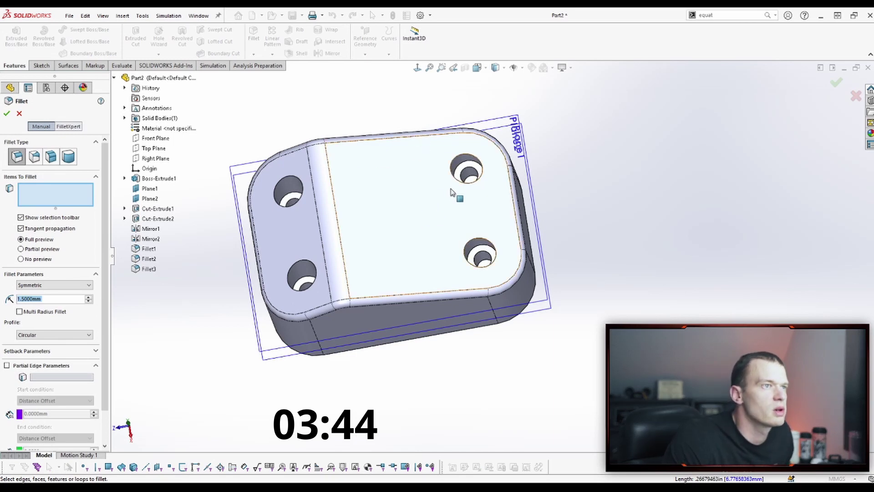
click(459, 172)
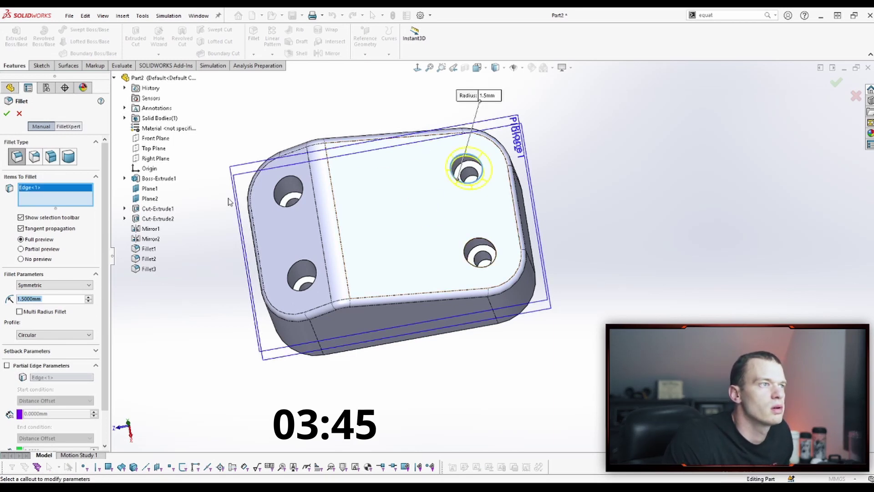
click(299, 204)
click(315, 268)
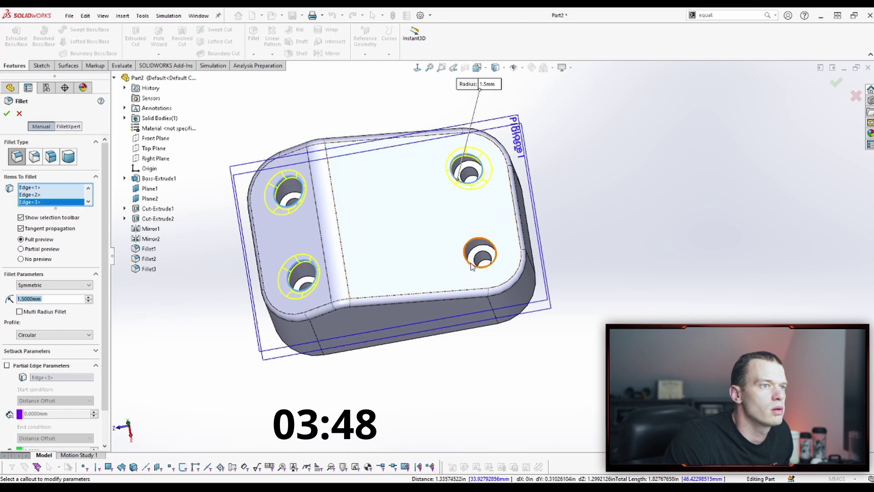
click(479, 267)
text(0.5)
key(Return)
click(7, 114)
Shell the part at 2 mm, leaving the four hole faces and back face open.
click(301, 49)
click(298, 223)
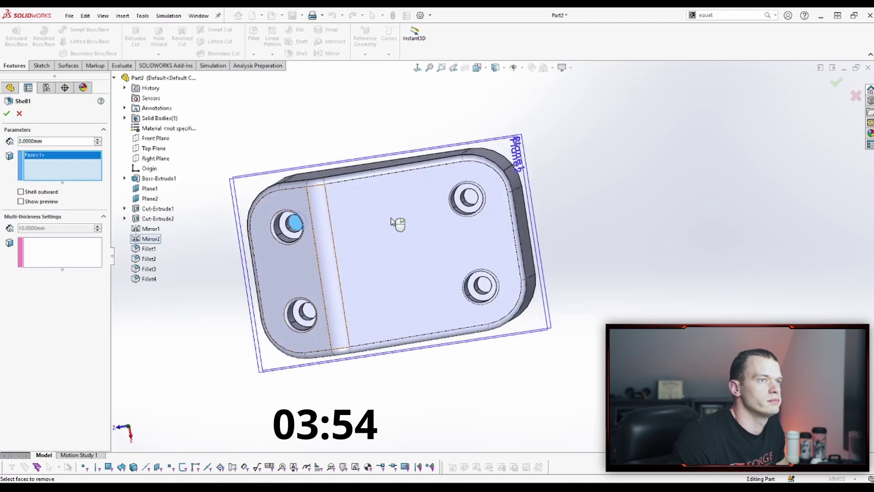
click(468, 199)
click(480, 286)
click(450, 285)
middle_drag(450, 285, 326, 279)
click(357, 267)
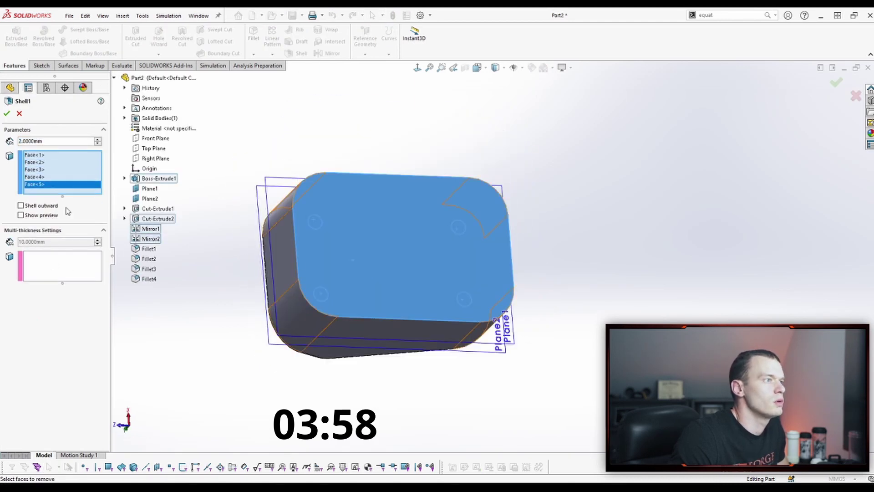
click(5, 114)
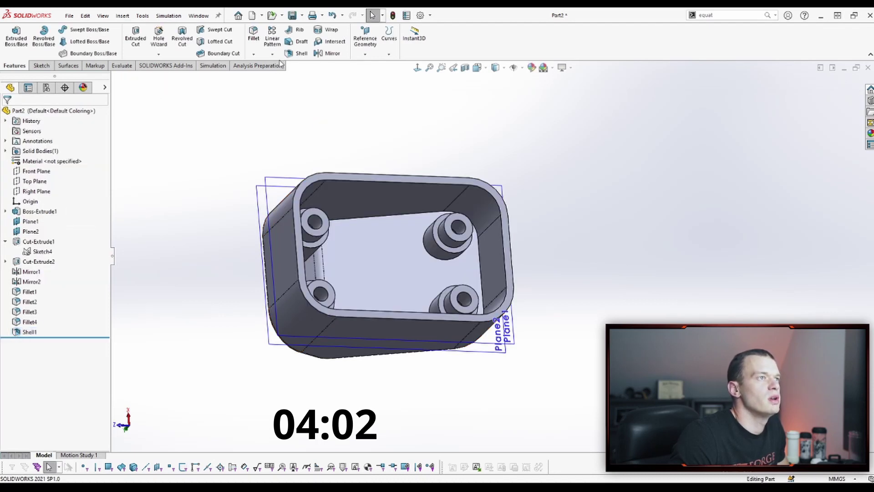
Use Move Face to offset the four boss end faces by 0.5 mm.
click(68, 66)
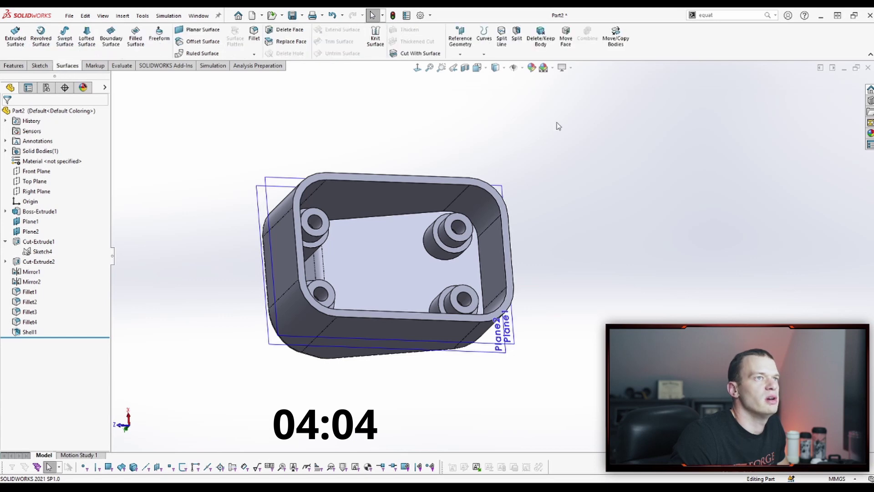
click(565, 40)
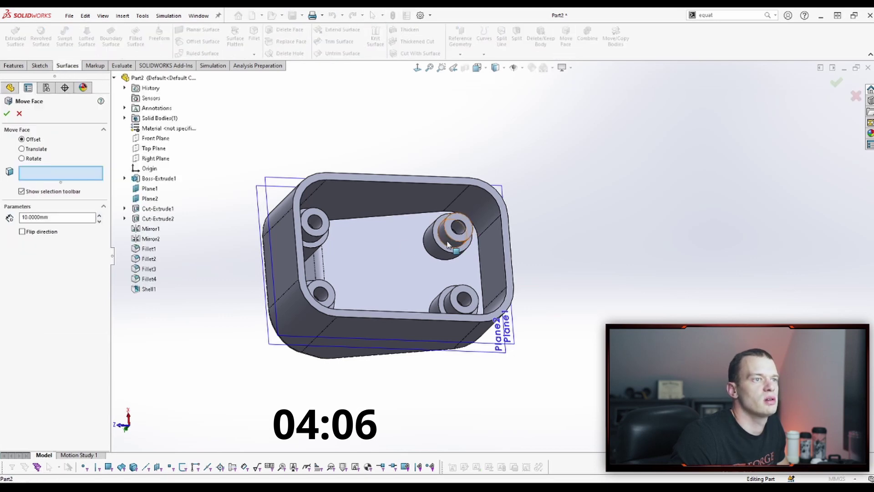
click(456, 229)
click(314, 224)
mouse_move(314, 253)
middle_down()
mouse_move(324, 280)
mouse_move(316, 270)
middle_up()
click(313, 263)
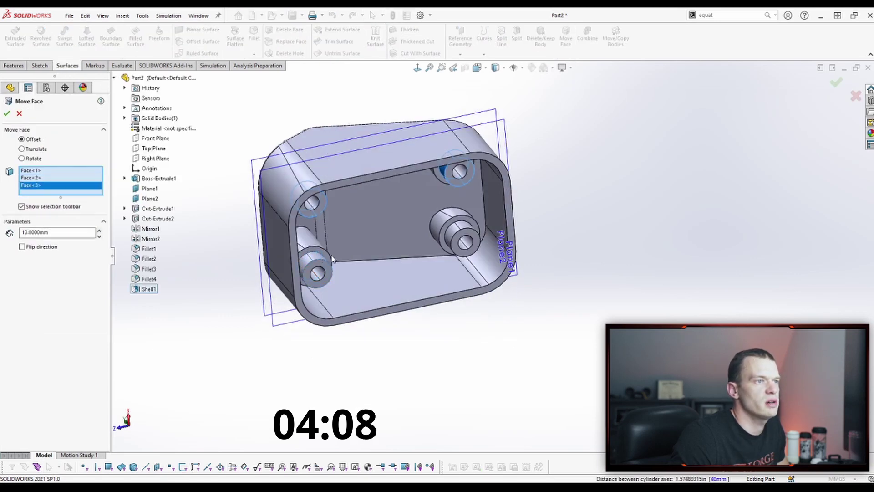
click(456, 231)
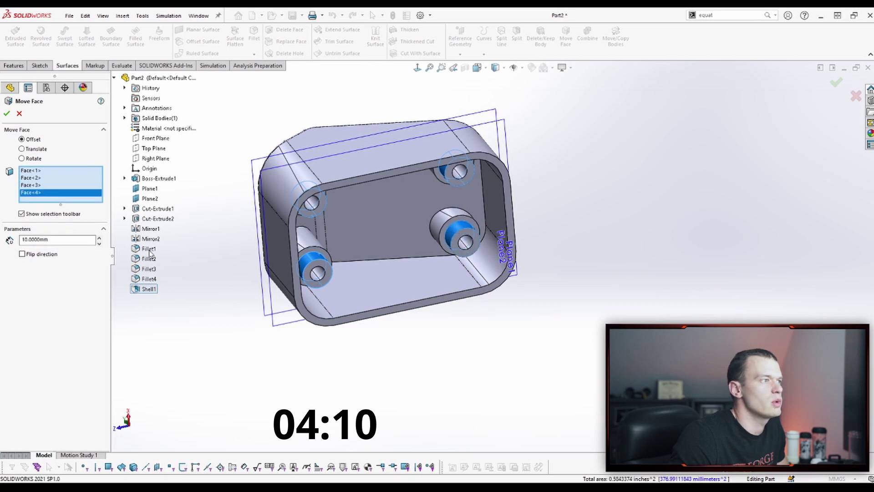
double_click(59, 239)
text(5)
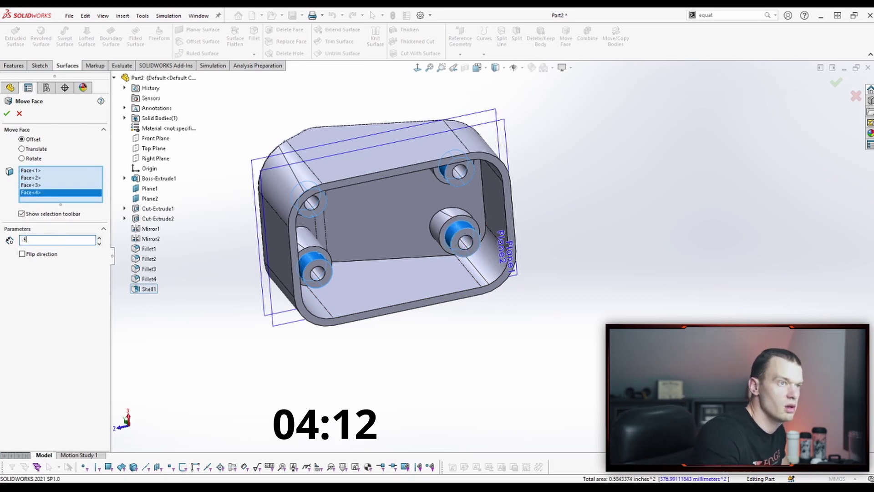
text(0.5)
key(Return)
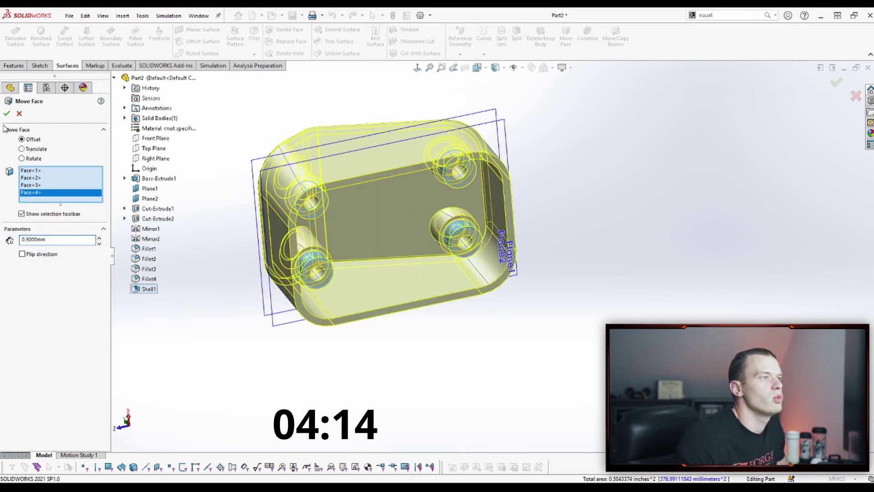
click(6, 114)
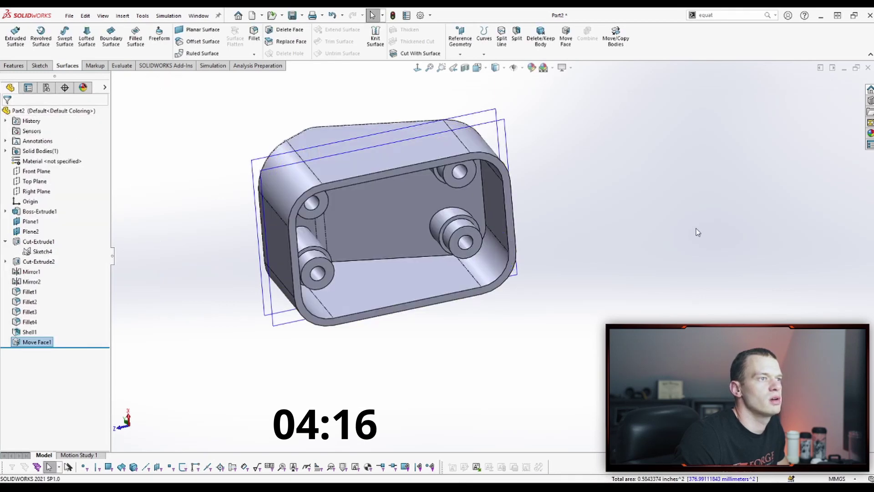
Calculate the part's mass properties, then view the outer face and the cavity side.
middle_drag(640, 230, 503, 156)
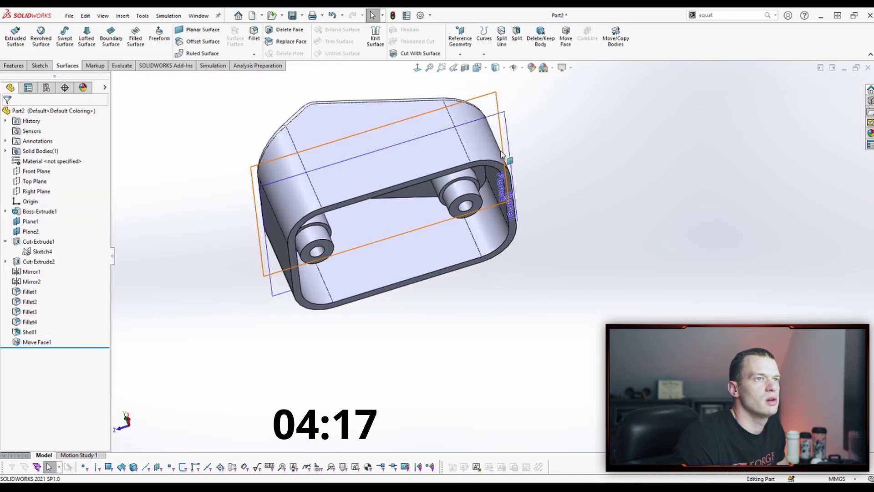
click(118, 67)
click(120, 38)
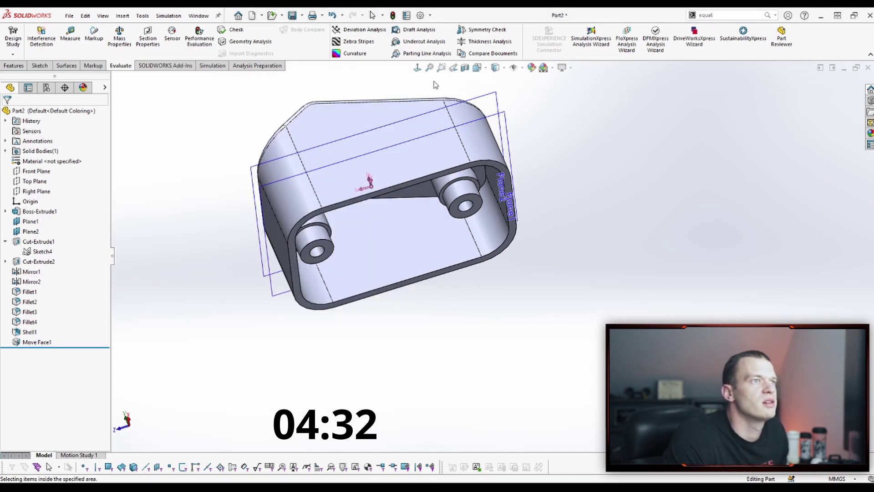
key(ctrl+6)
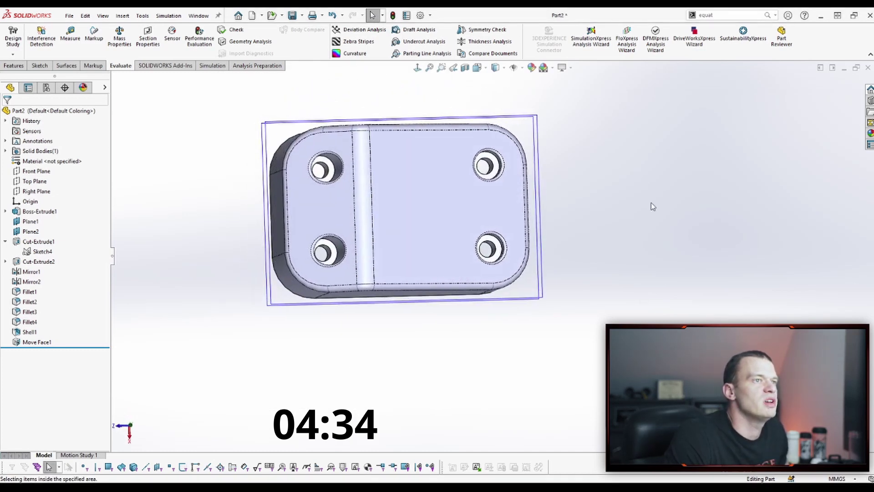
key(ctrl+5)
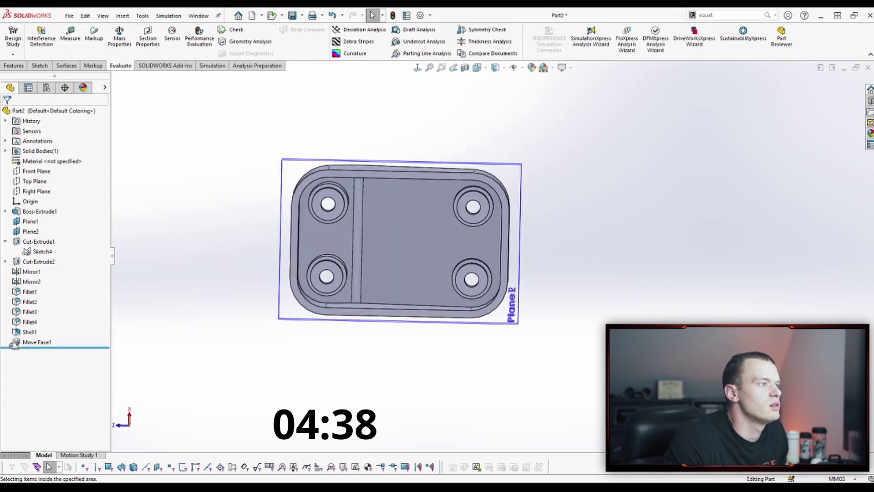
Edit Move Face1 to flip the 0.5 mm boss-face offset direction.
click(33, 300)
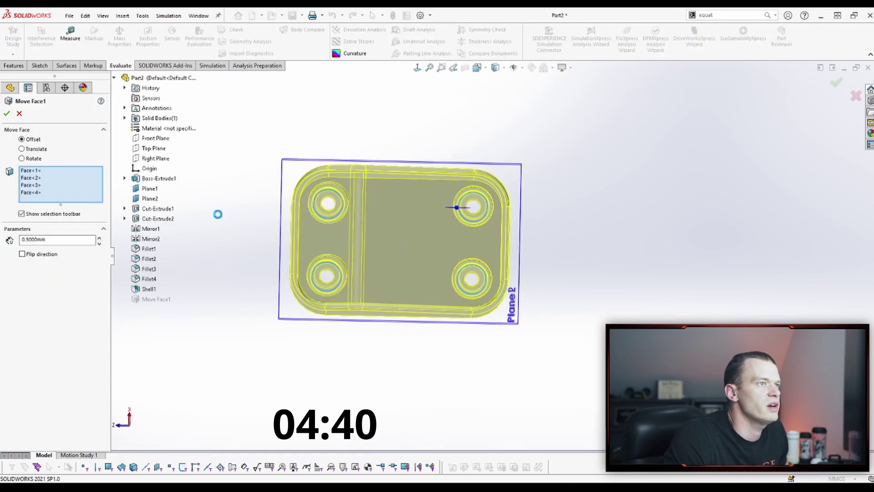
click(22, 254)
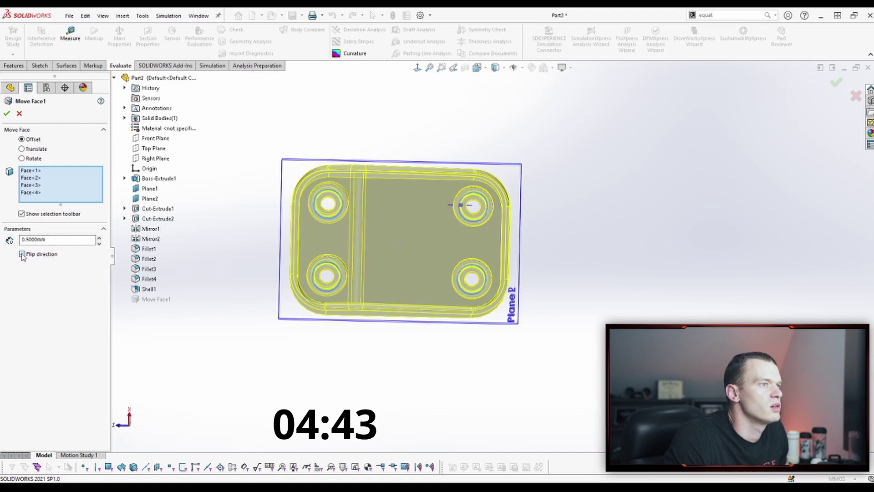
click(7, 113)
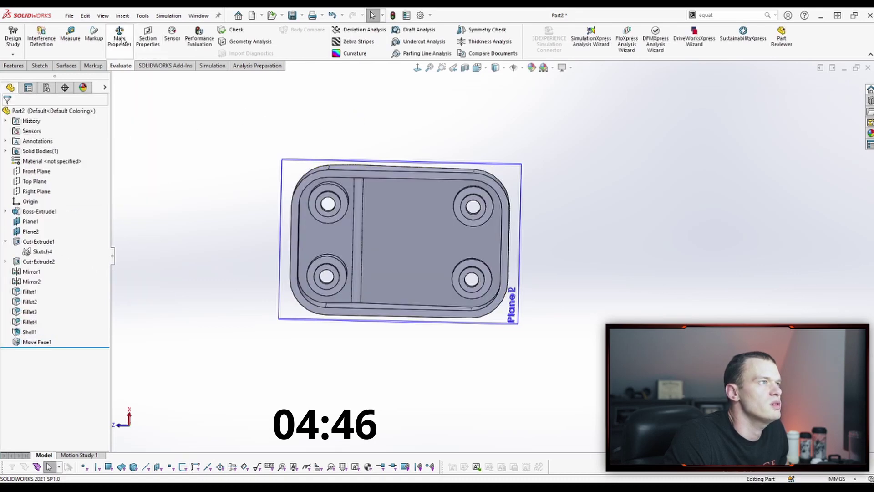
Recalculate the mass properties and orbit to a tilted top-front view.
click(119, 39)
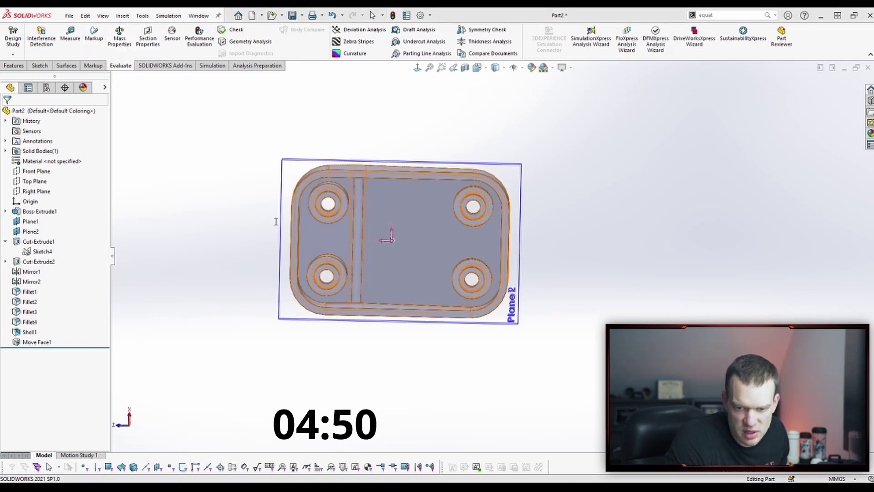
key(Escape)
key(Down)
mouse_move(730, 257)
middle_down()
mouse_move(637, 195)
mouse_move(660, 244)
mouse_move(515, 208)
middle_up()
click(512, 213)
click(547, 192)
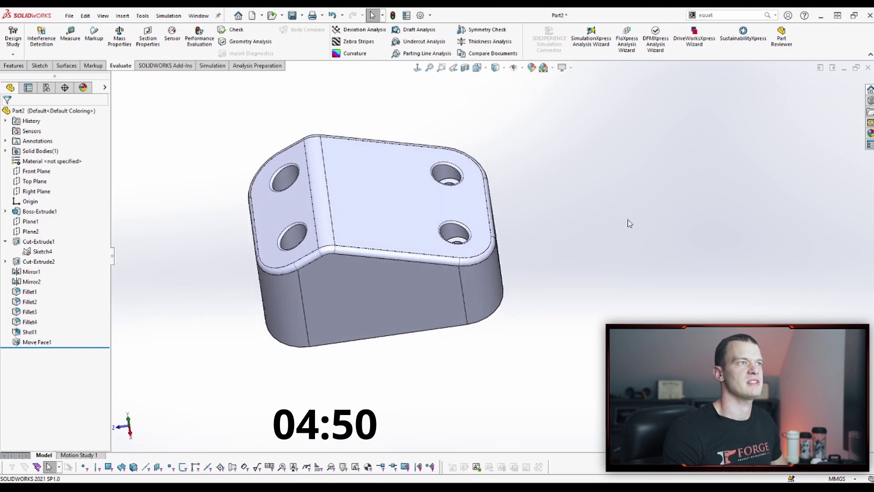